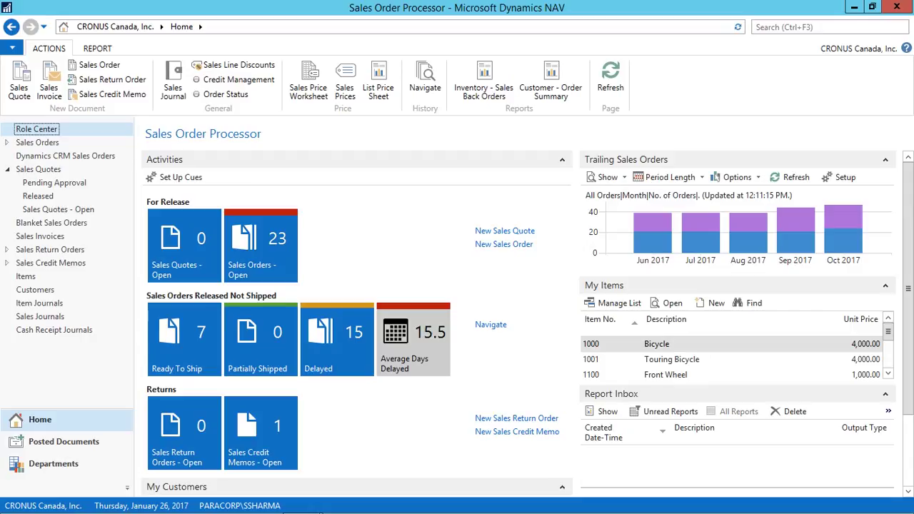
Step: Search for 'approval user setup' and open the Approval User Setup page
key("ctrl+F3")
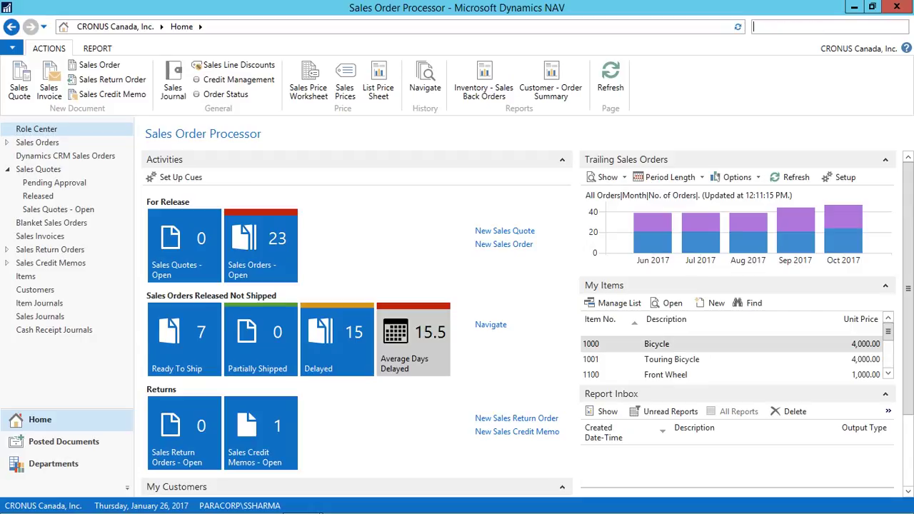
type("wo")
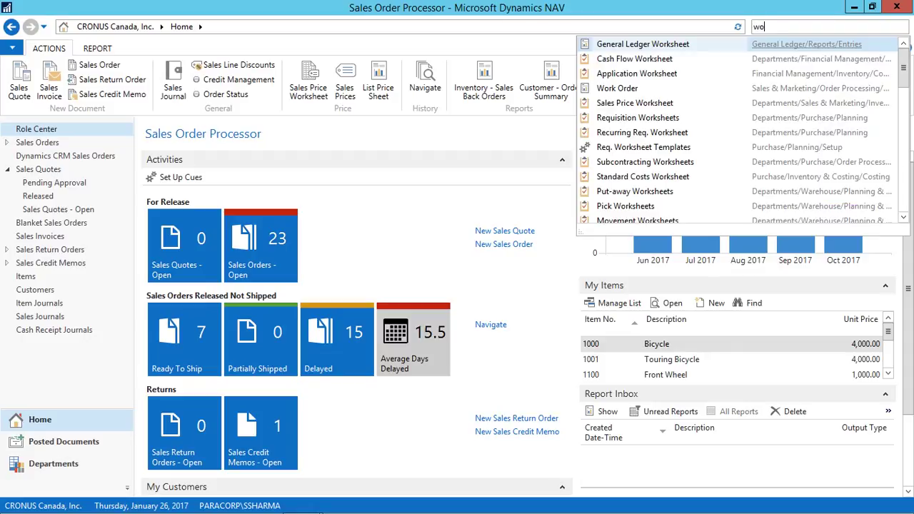
type("rkflow")
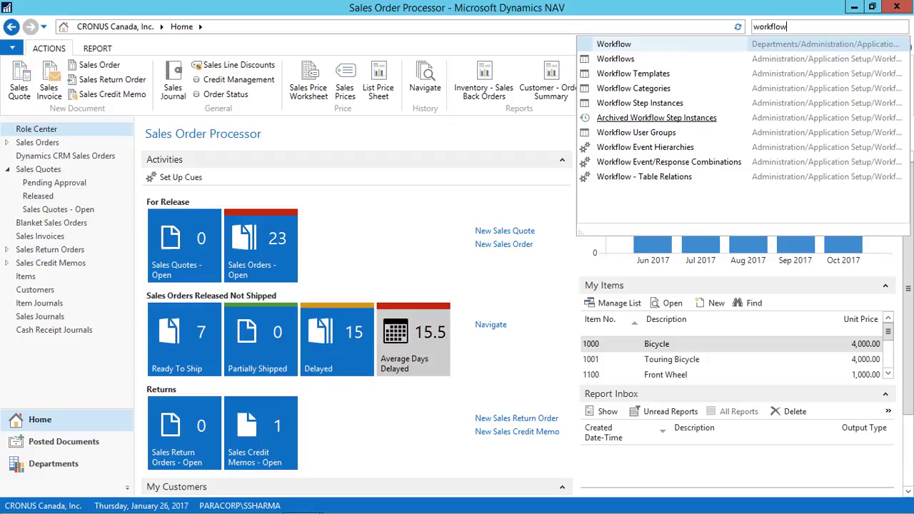
key("shift+Left")
key("shift+Left")
key("shift+Left")
key("shift+Left")
key("shift+Left")
key("shift+Left")
key("shift+Left")
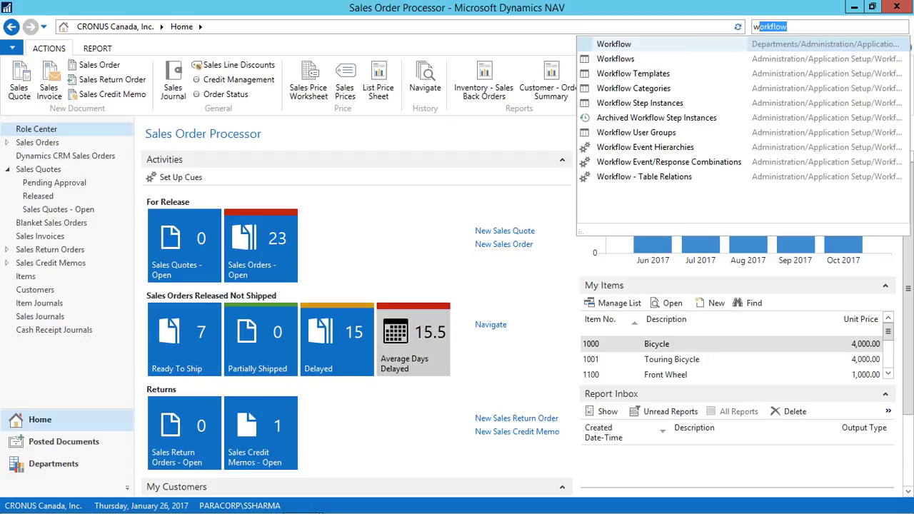
key("BackSpace")
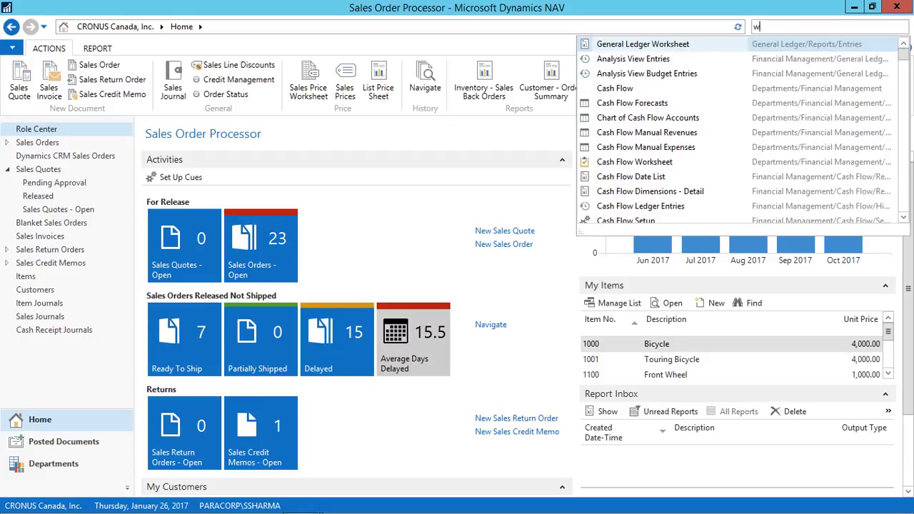
key("BackSpace")
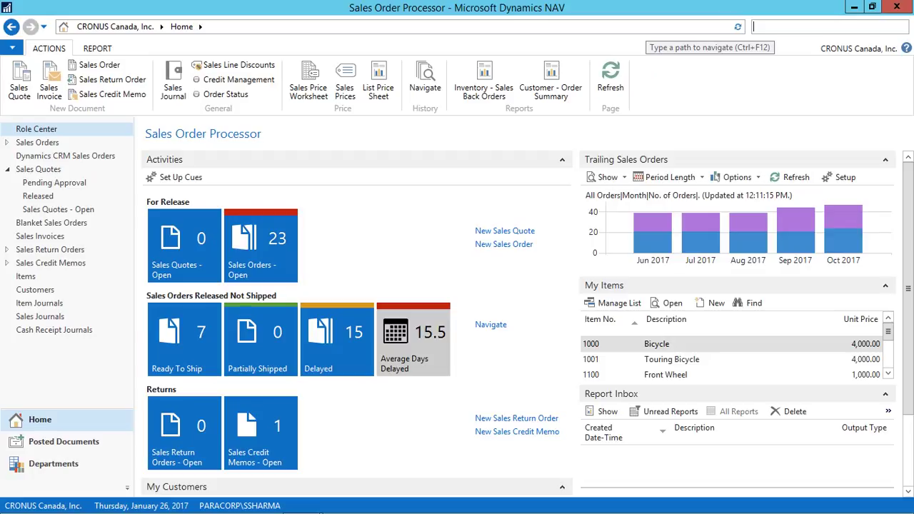
type("approval user setup")
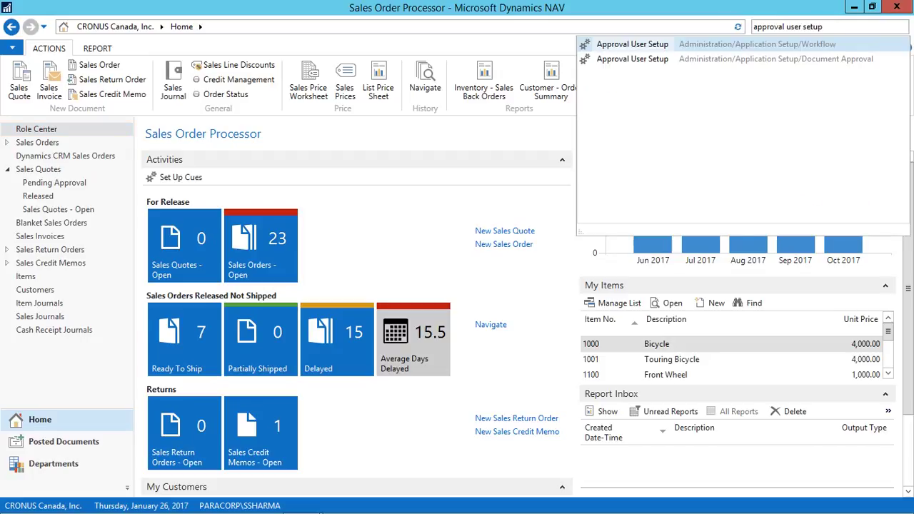
key("Return")
Step: Add the first listed user with unlimited sales, purchase and request approval, and enter their e-mail address
left_click(136, 172)
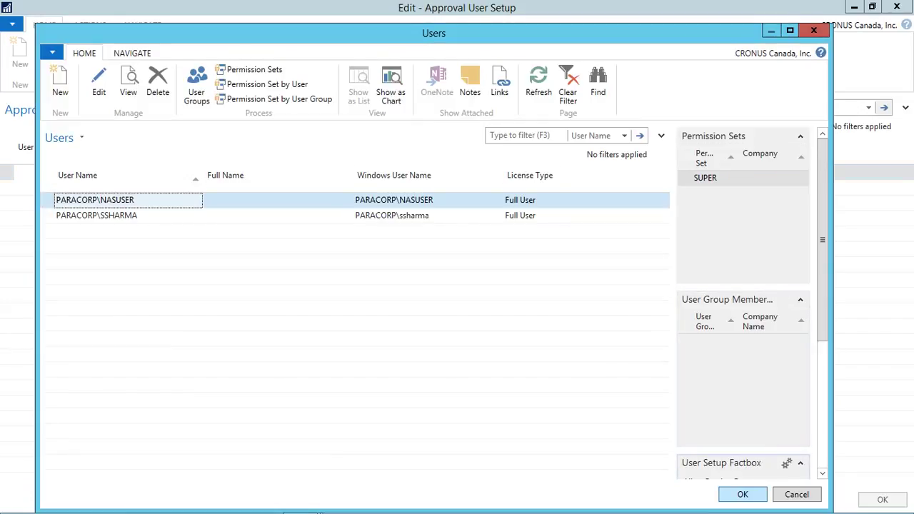
key("Return")
key("Tab")
key("Tab")
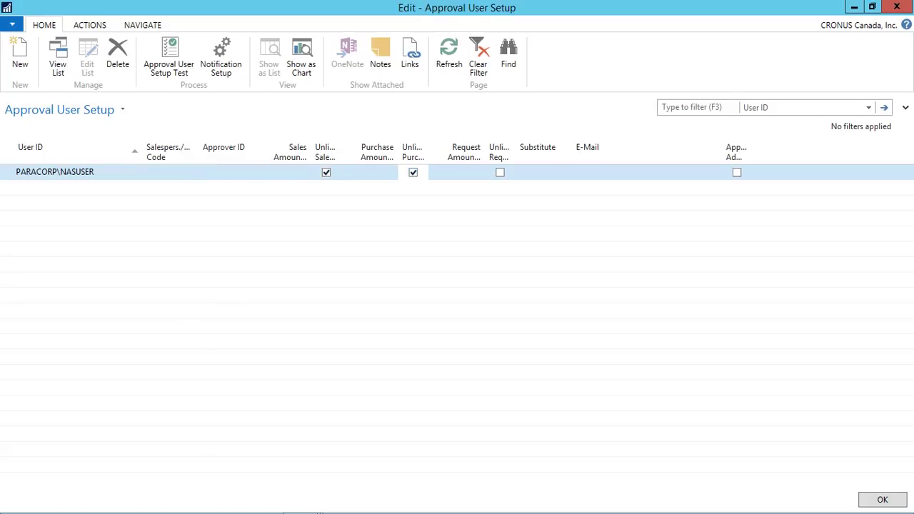
key("Tab")
key("Tab")
key("space")
key("Tab")
key("Tab")
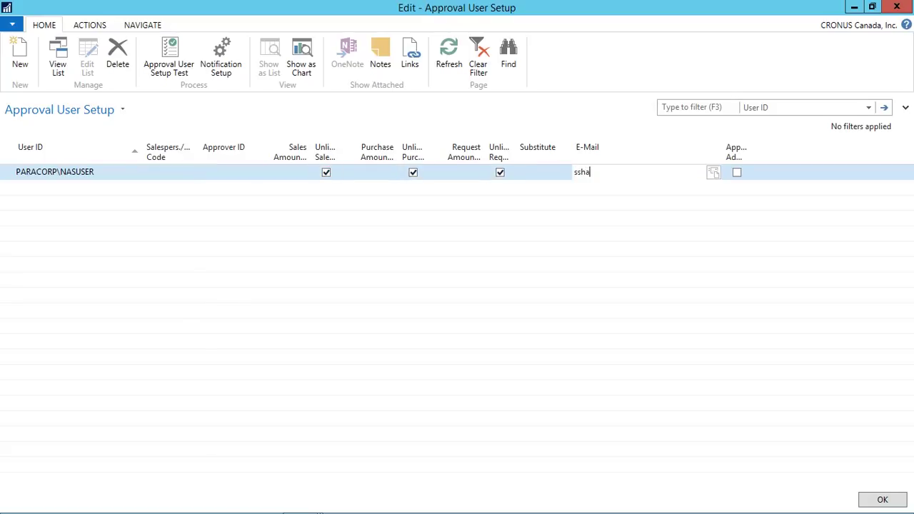
key("Return")
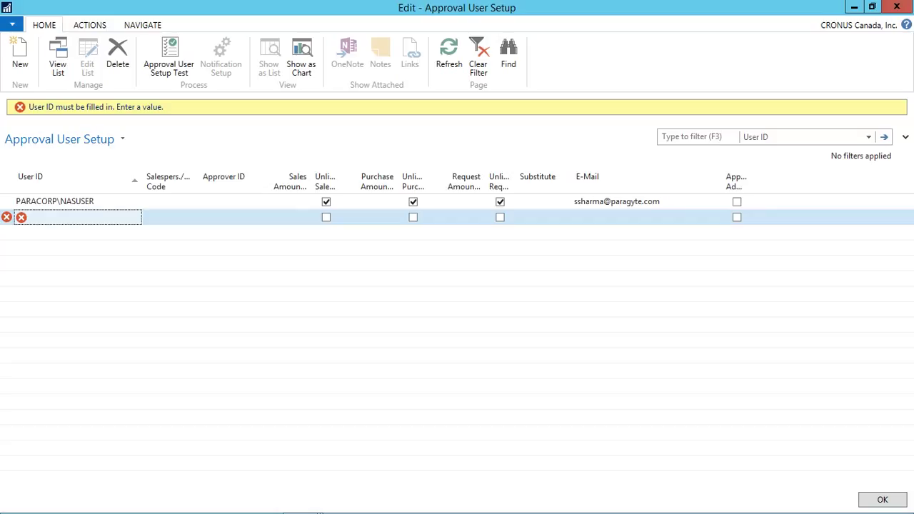
Step: On a new line, choose the second listed user and fill in the Approver ID
left_click(77, 217)
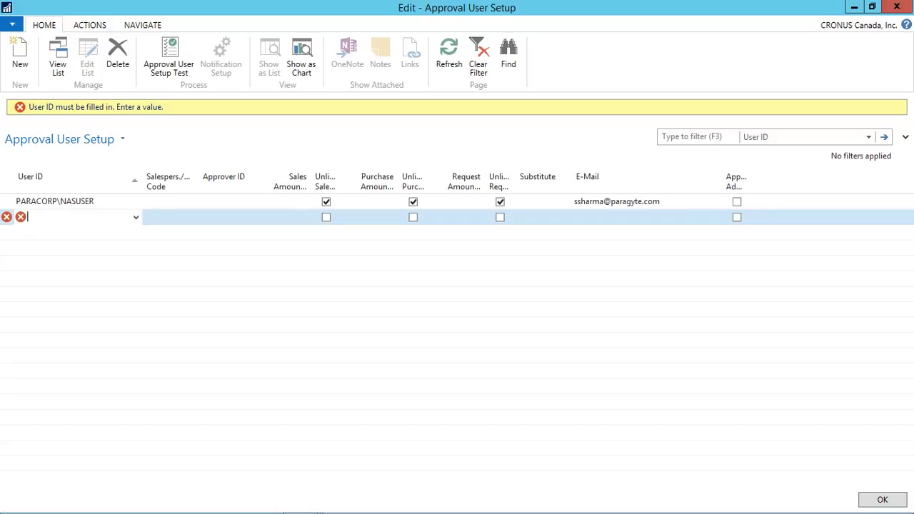
left_click(136, 217)
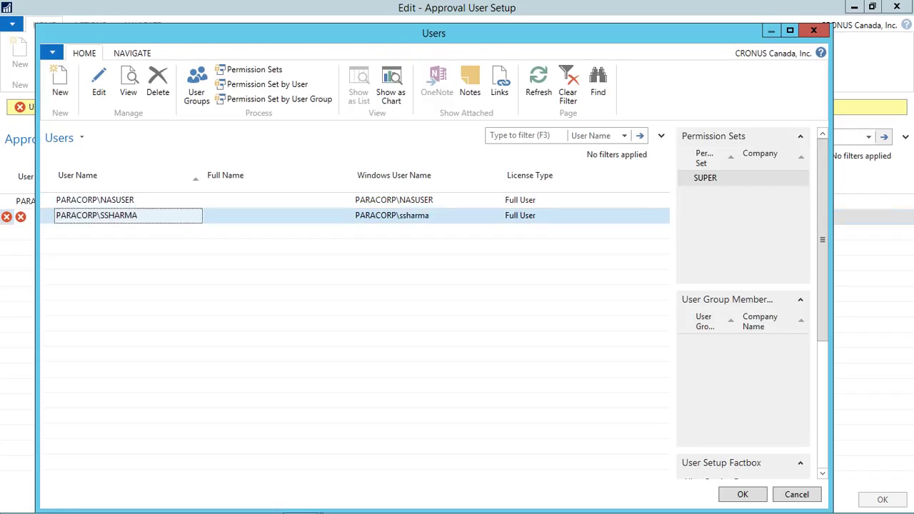
key("Return")
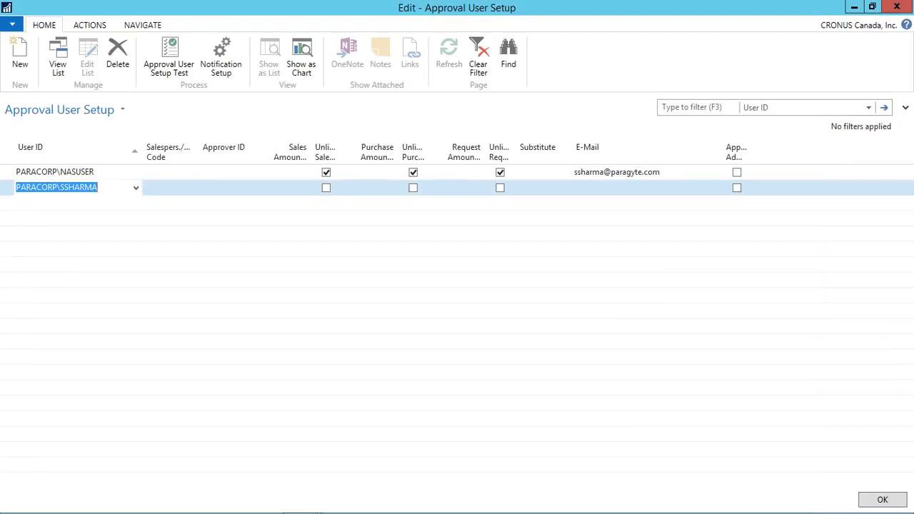
key("Tab")
key("Tab")
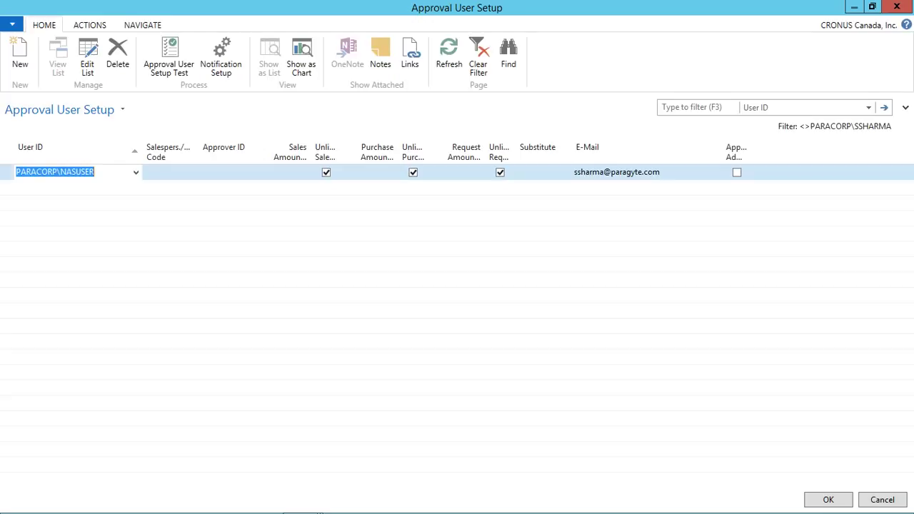
key("Tab")
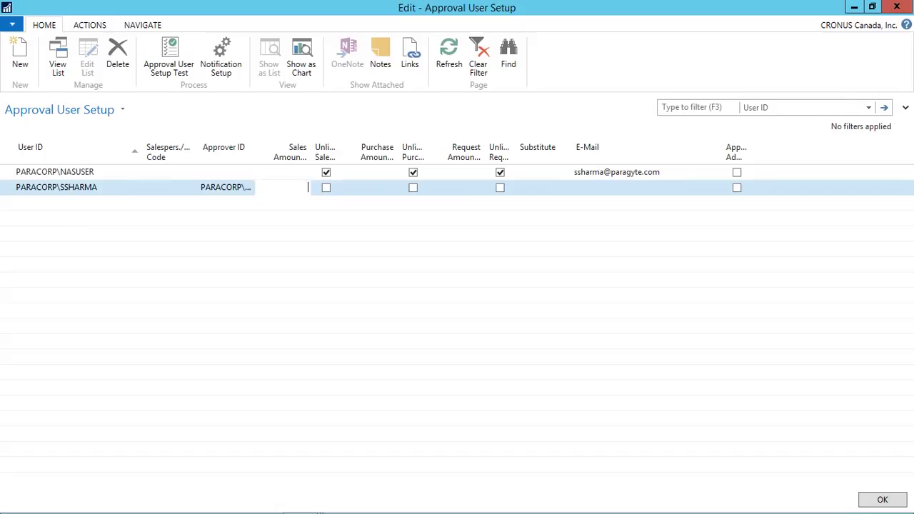
Step: Tick Unlimited Sales, Unlimited Purchase and Unlimited Request Approval for the second user
key("Tab")
key("space")
key("Tab")
key("Tab")
key("space")
key("Tab")
key("Tab")
key("space")
key("Tab")
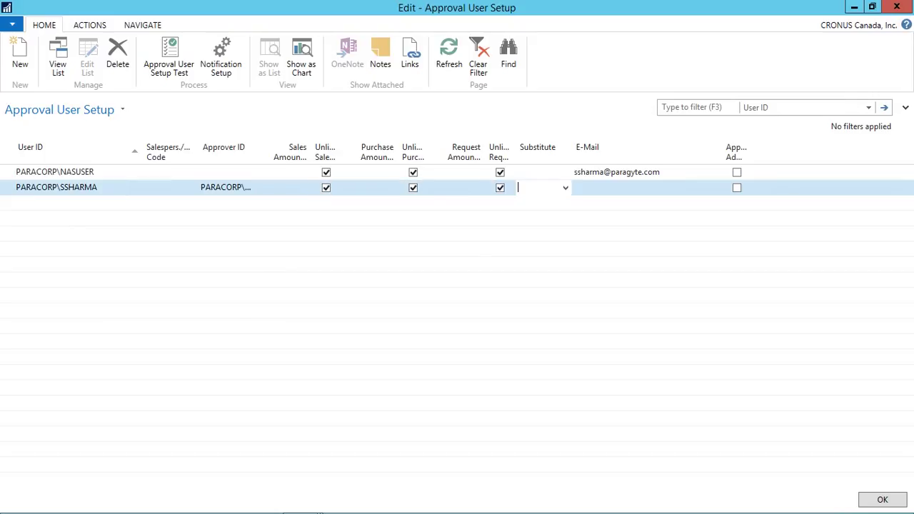
key("shift+Tab")
left_click(370, 172)
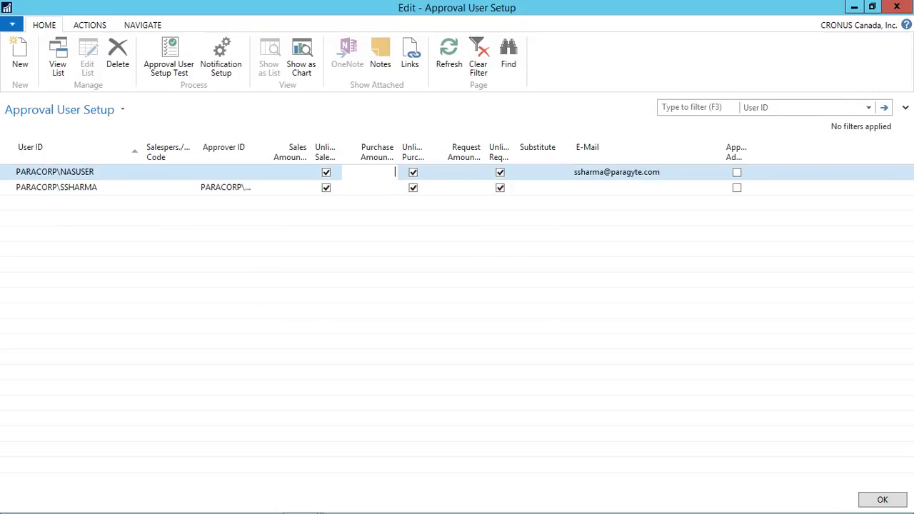
Step: Save the approval user setup with OK and open the Workflow page via search
left_click(883, 499)
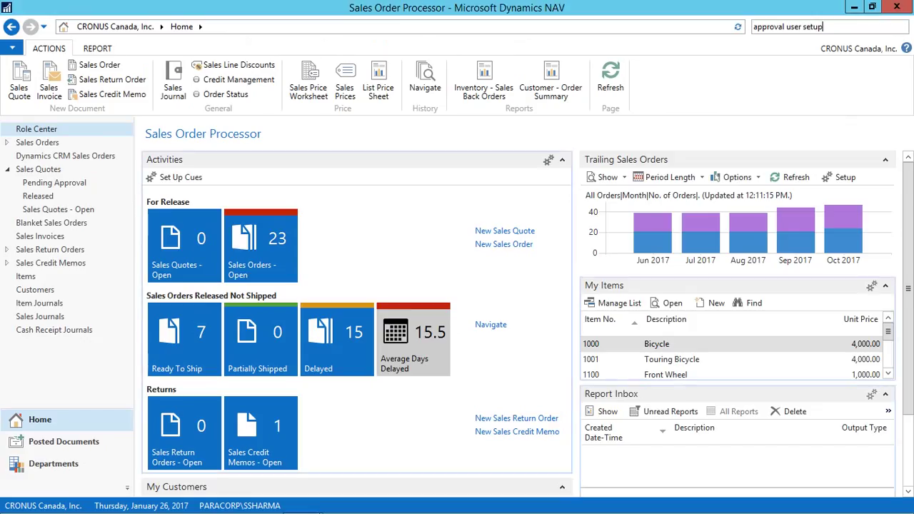
key("BackSpace")
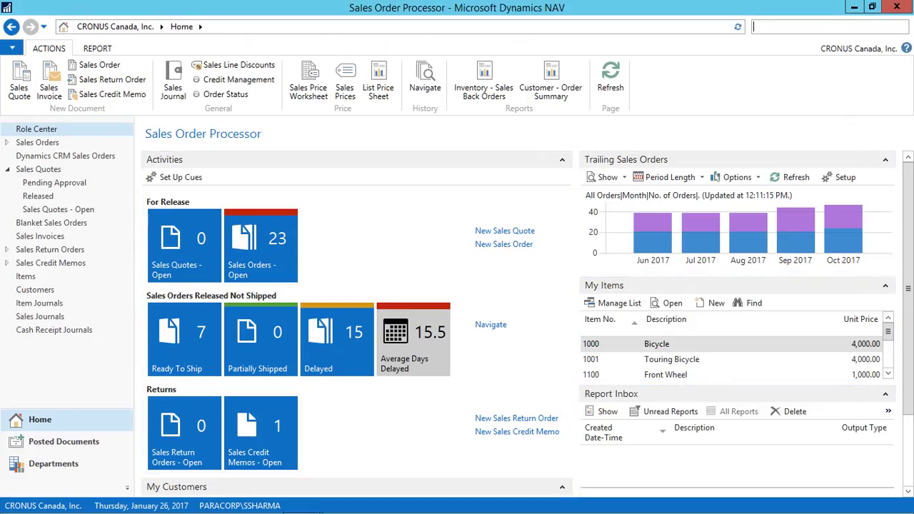
type("work")
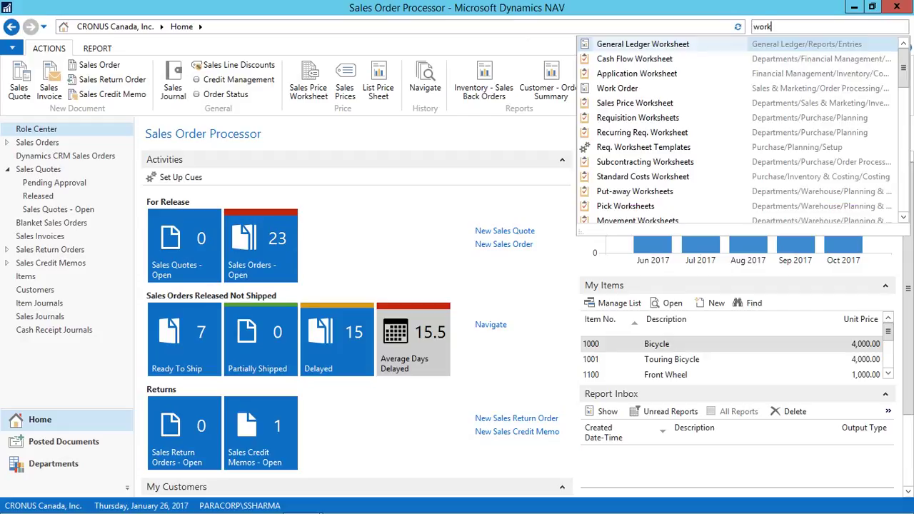
type("flow")
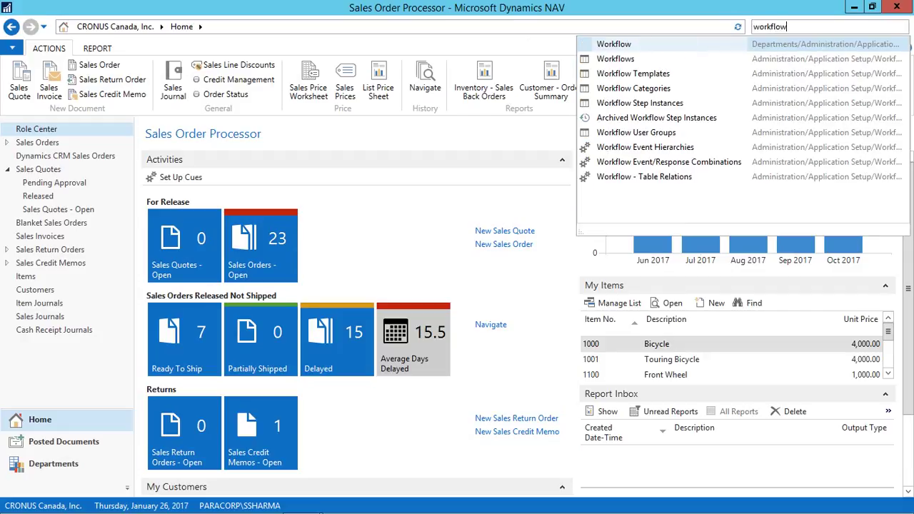
key("Return")
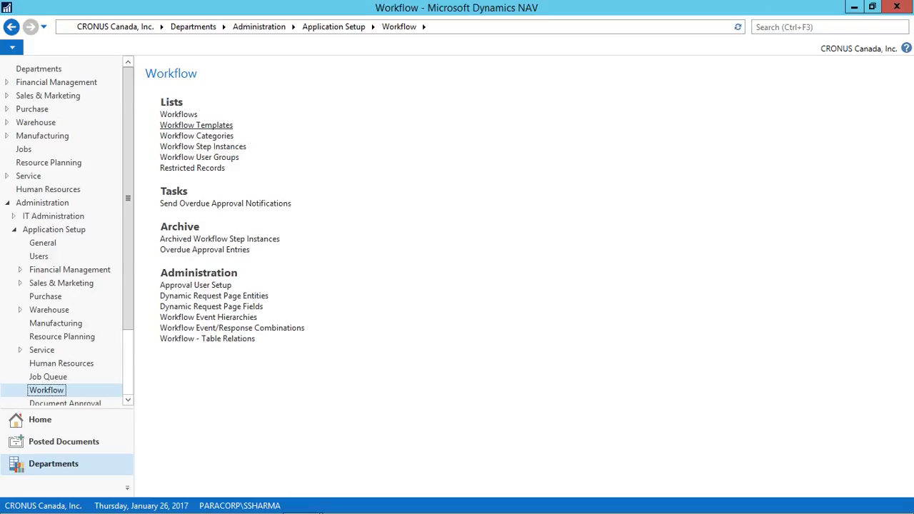
Step: Browse Workflow Templates to the Sales Quote Approval Workflow, then return and open the Workflows list
left_click(196, 125)
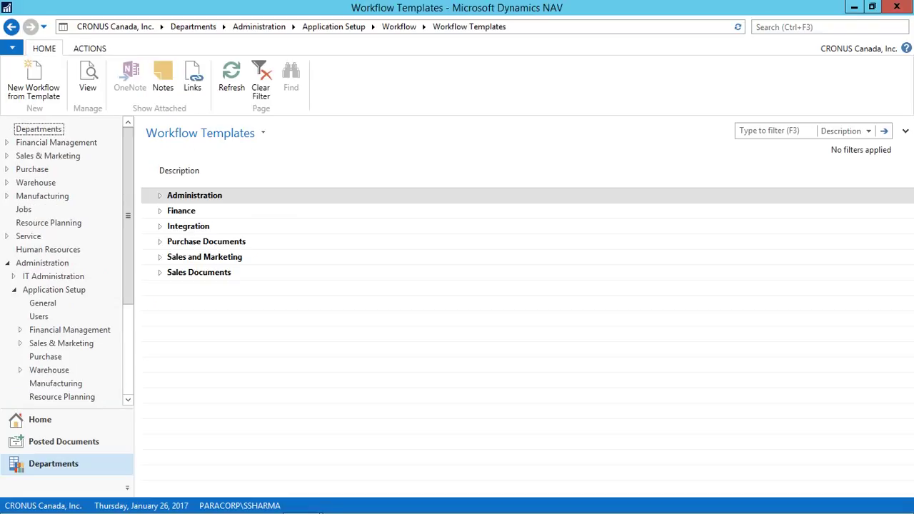
left_click(160, 195)
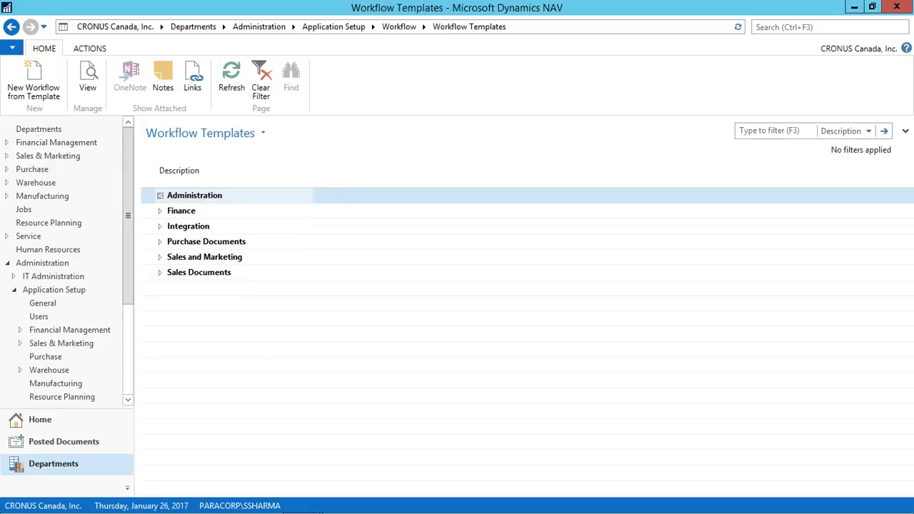
left_click(160, 242)
left_click(160, 242)
left_click(160, 257)
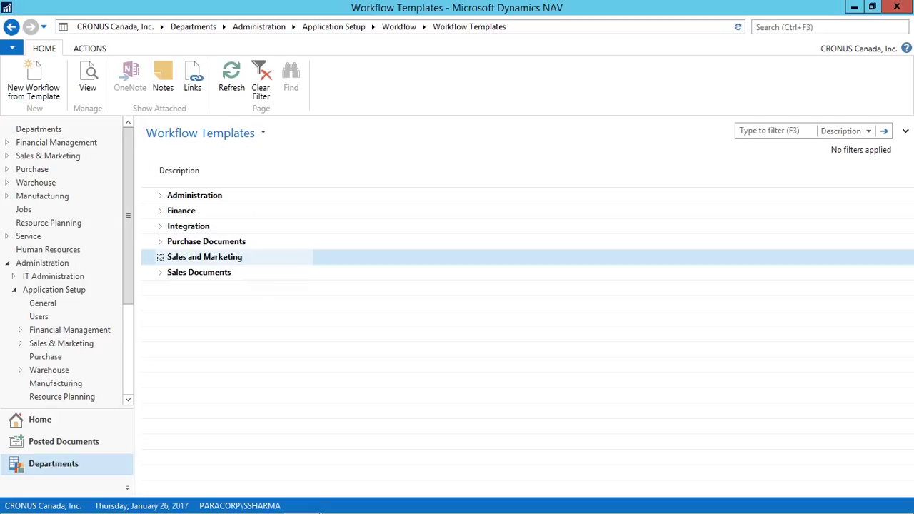
left_click(160, 272)
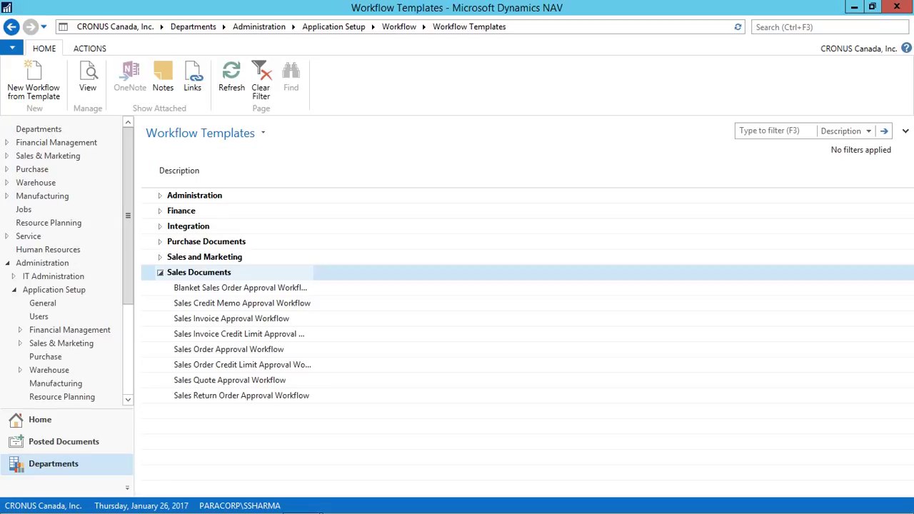
left_click(230, 380)
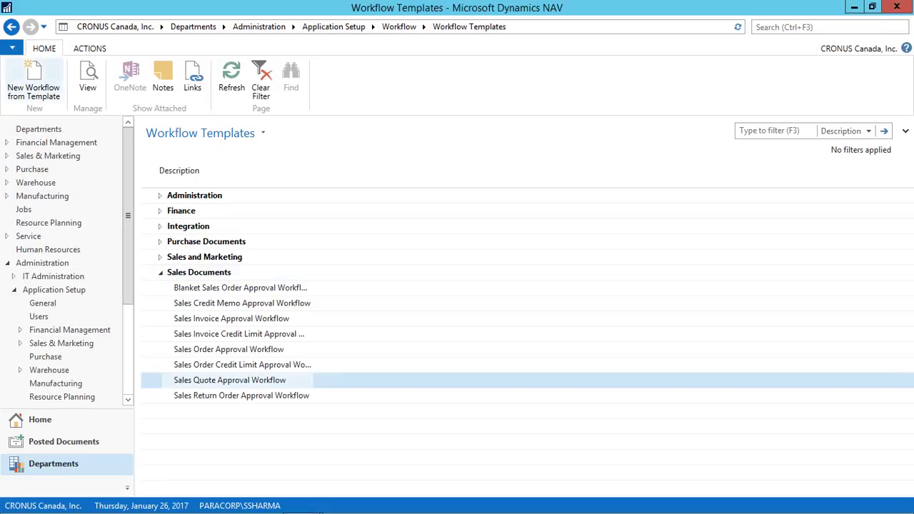
left_click(11, 26)
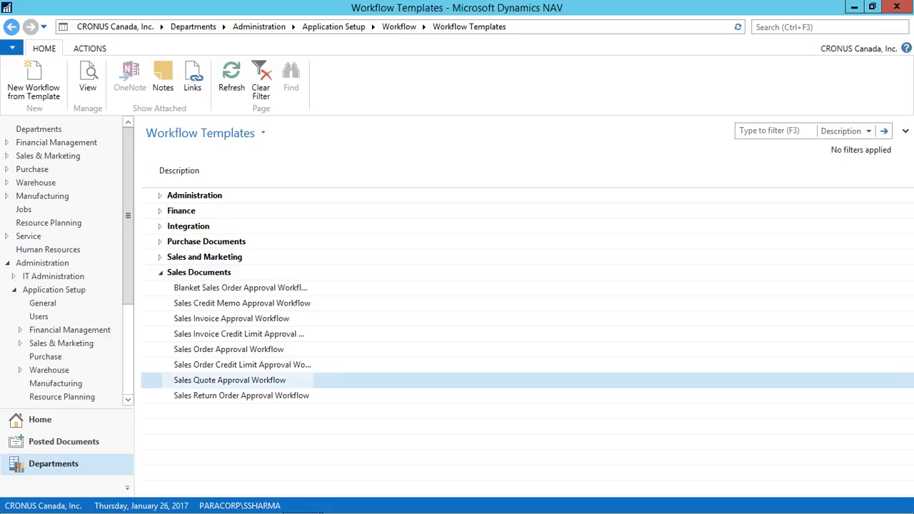
left_click(179, 114)
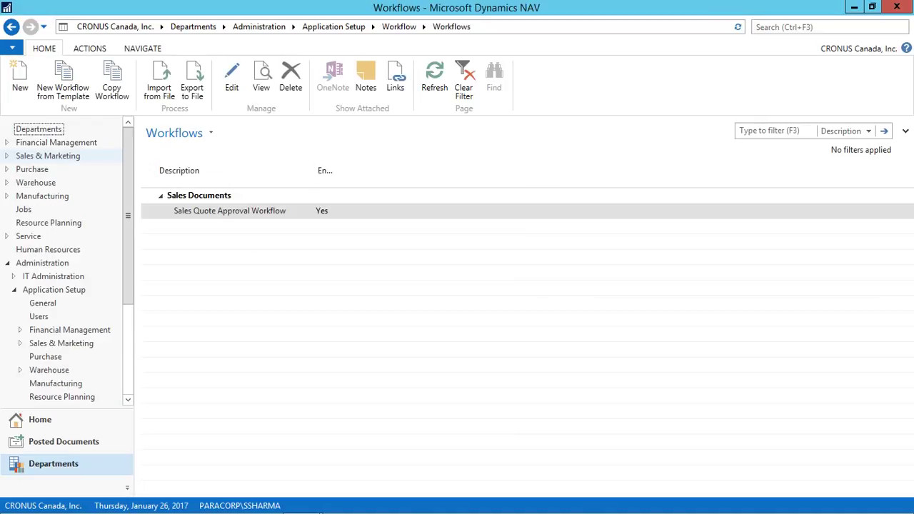
Step: After the enabled-workflow delete warning, create MS-SQAPW-02 from the Sales Documents' Sales Quote Approval Workflow template
left_click(290, 79)
left_click(552, 288)
left_click(63, 80)
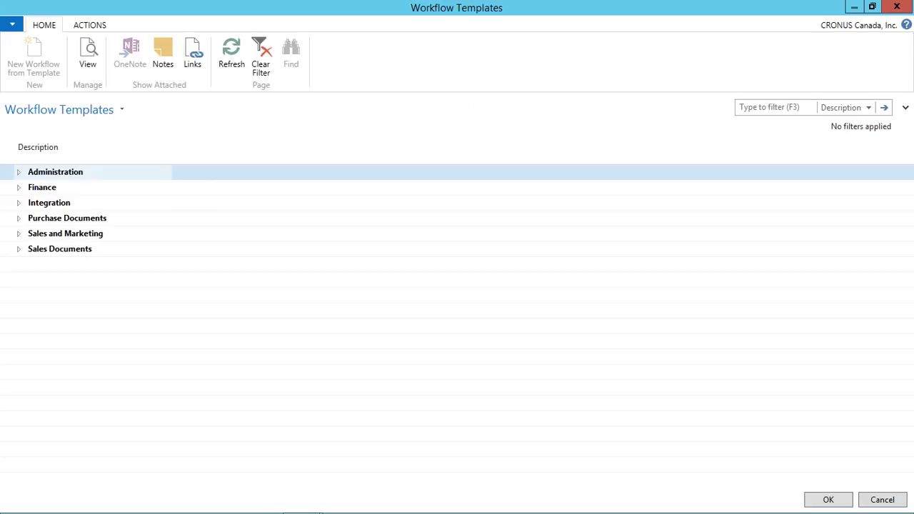
left_click(18, 249)
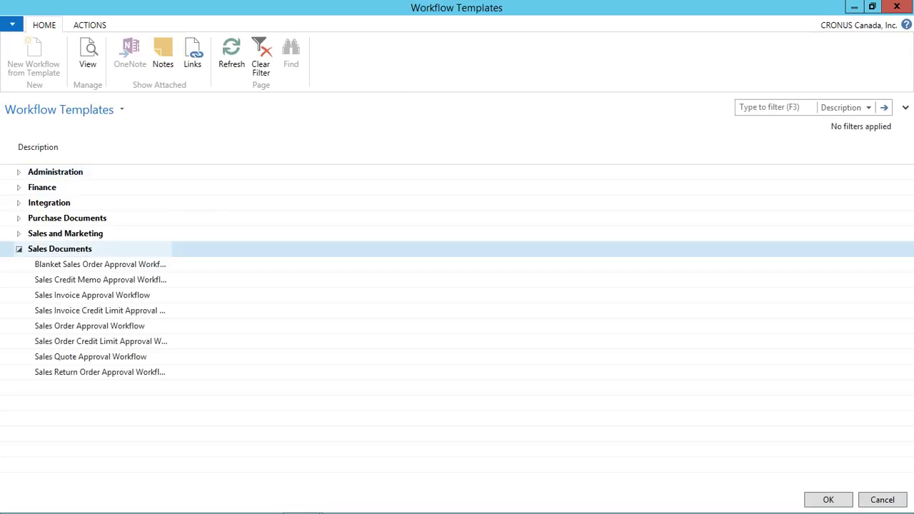
left_click(90, 357)
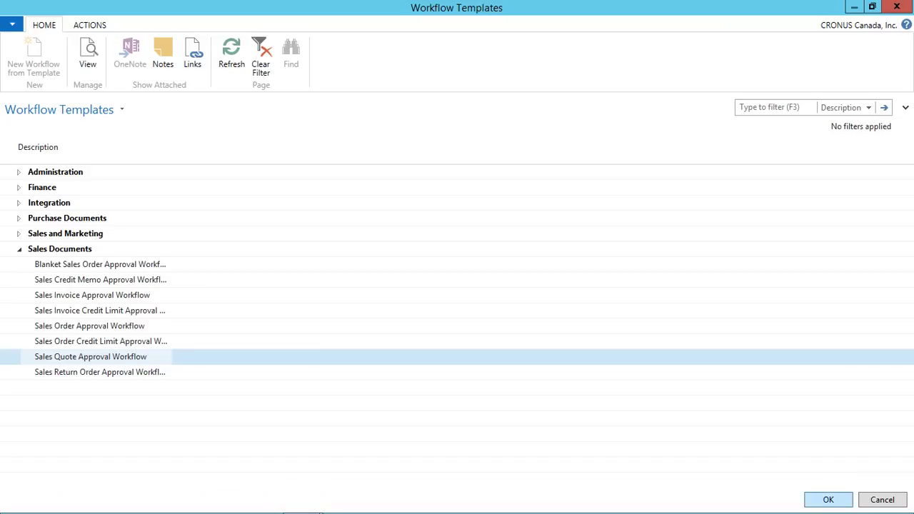
key("Return")
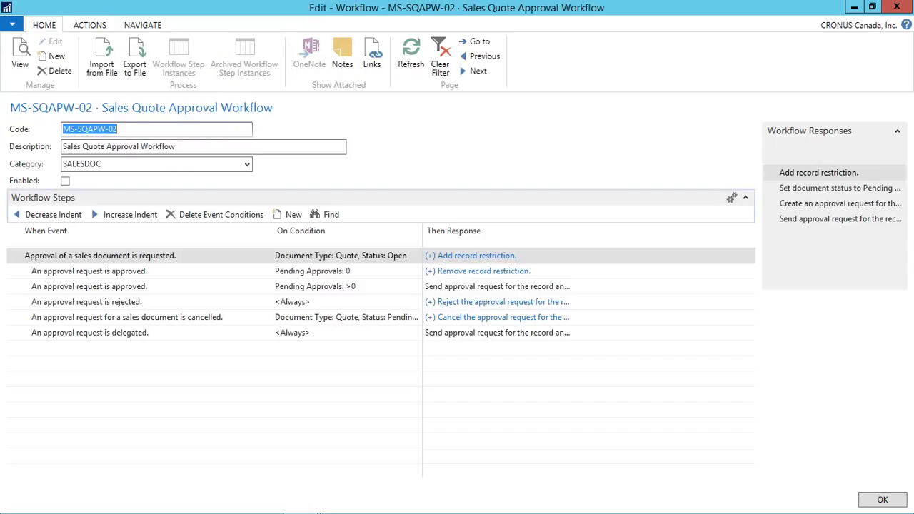
Step: Open the Workflow Events lookup for the first step's When Event
left_click(100, 255)
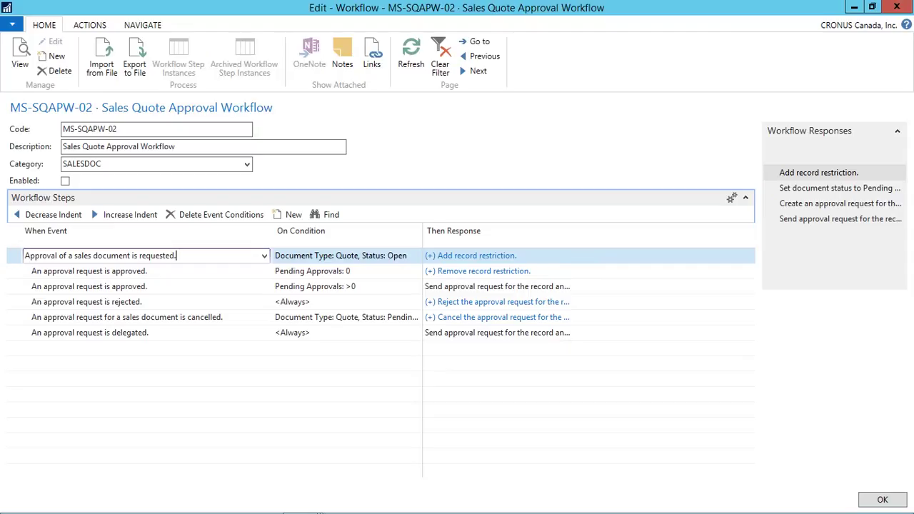
key("F4")
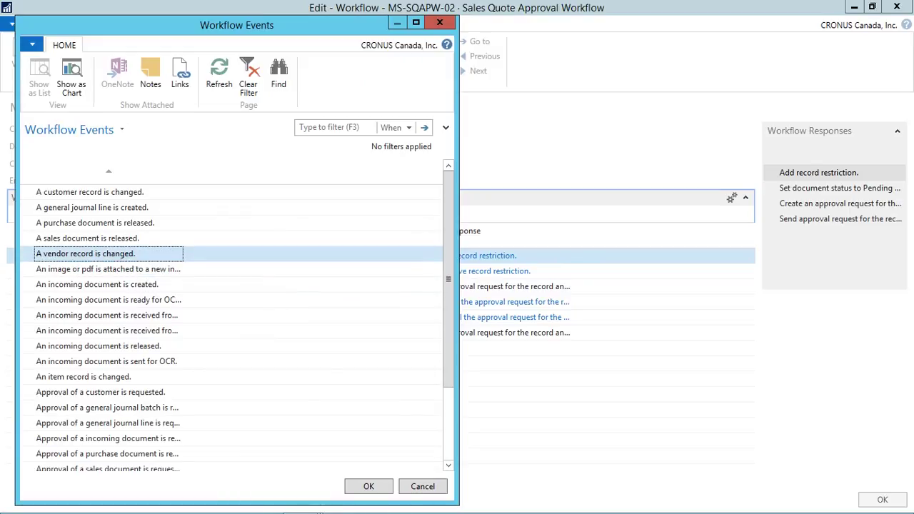
Step: Close Workflow Events and review the first step's condition Document Type: Quote, Status: Open
key("Escape")
left_click(380, 255)
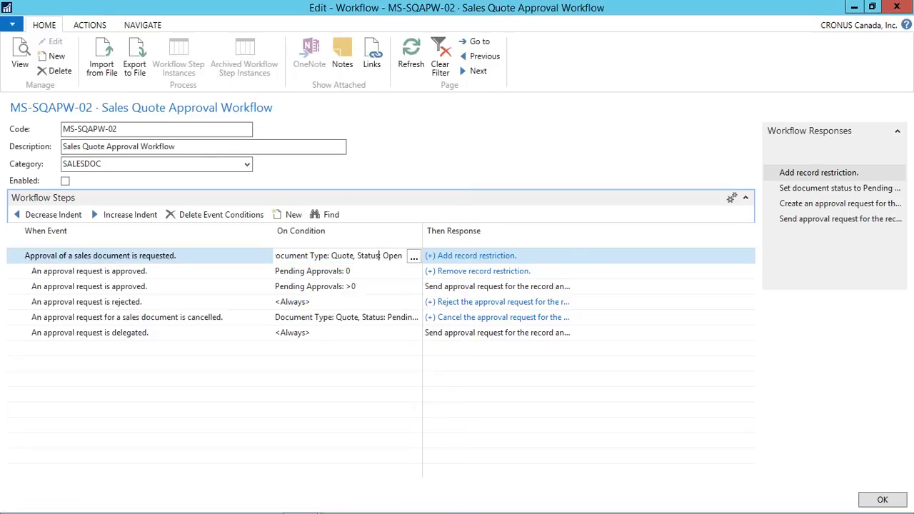
left_click(414, 256)
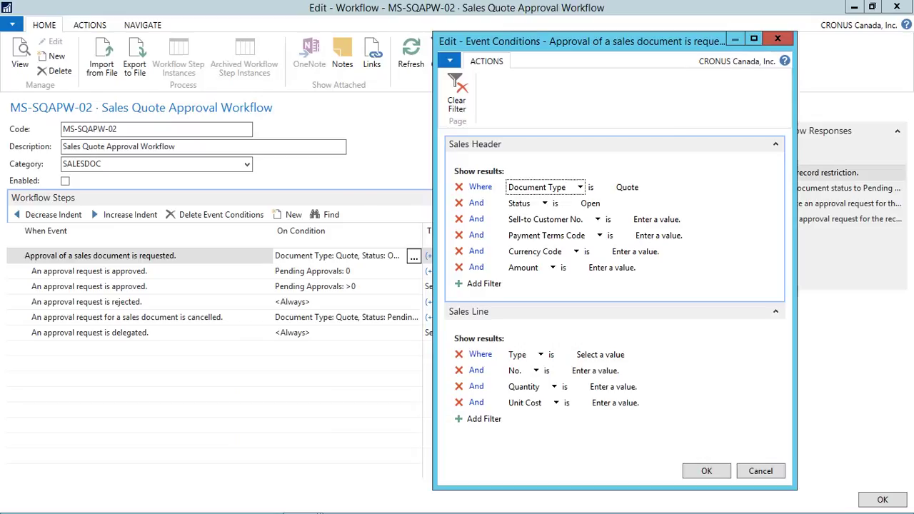
key("Return")
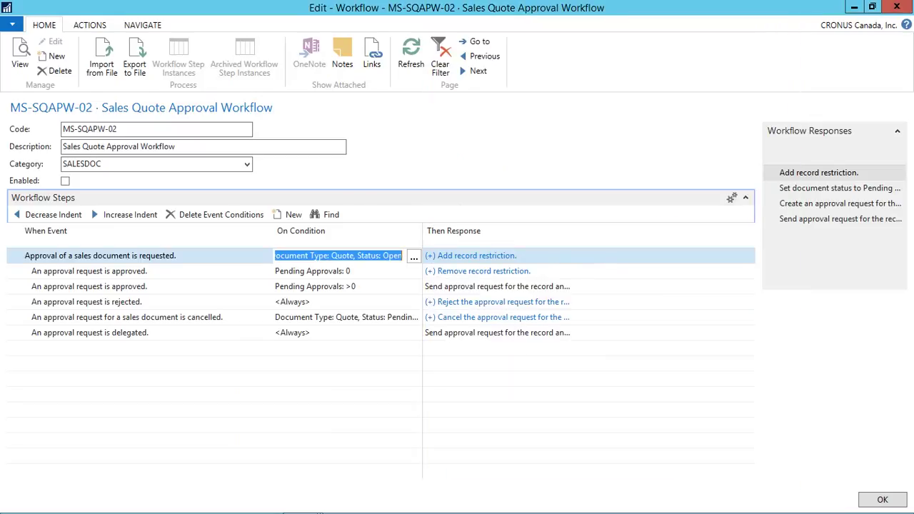
left_click(414, 257)
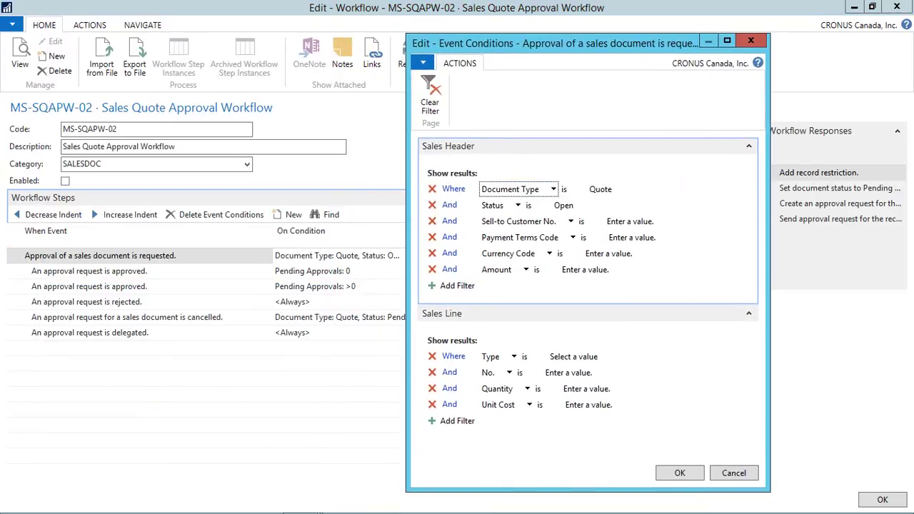
key("Return")
left_click(494, 256)
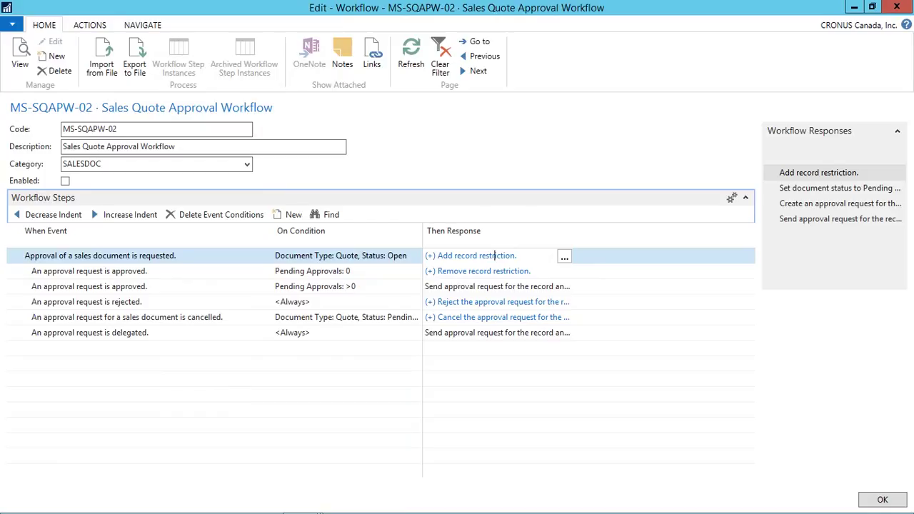
Step: Set the first step's Create an approval request response to Approver Type Approver
left_click(564, 257)
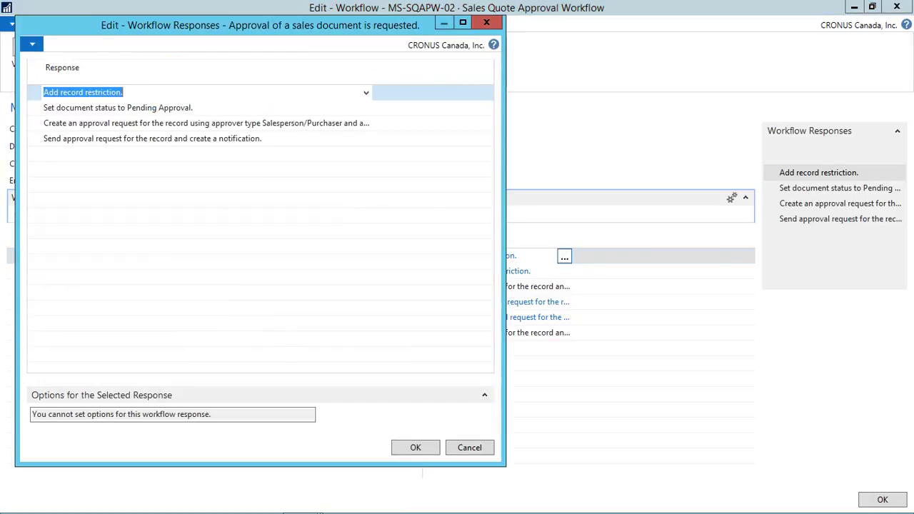
left_click(200, 123)
left_click(187, 382)
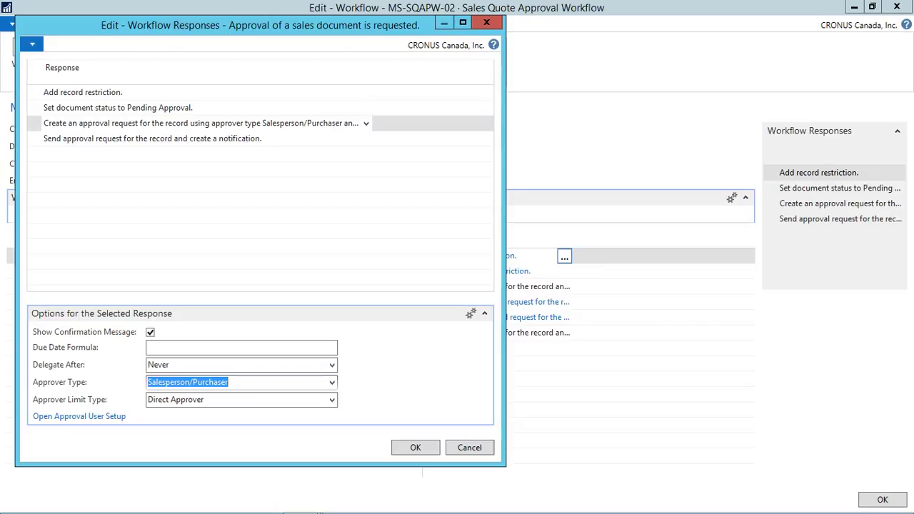
left_click(331, 382)
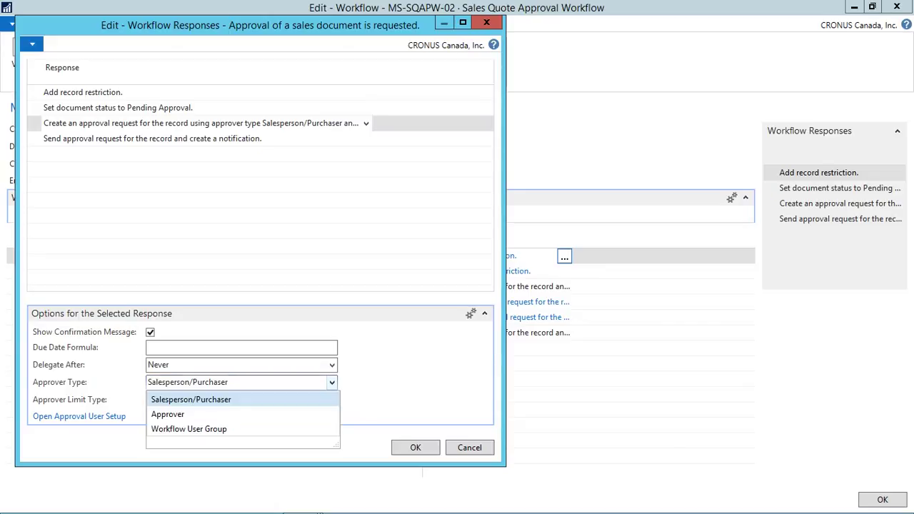
left_click(168, 415)
left_click(417, 449)
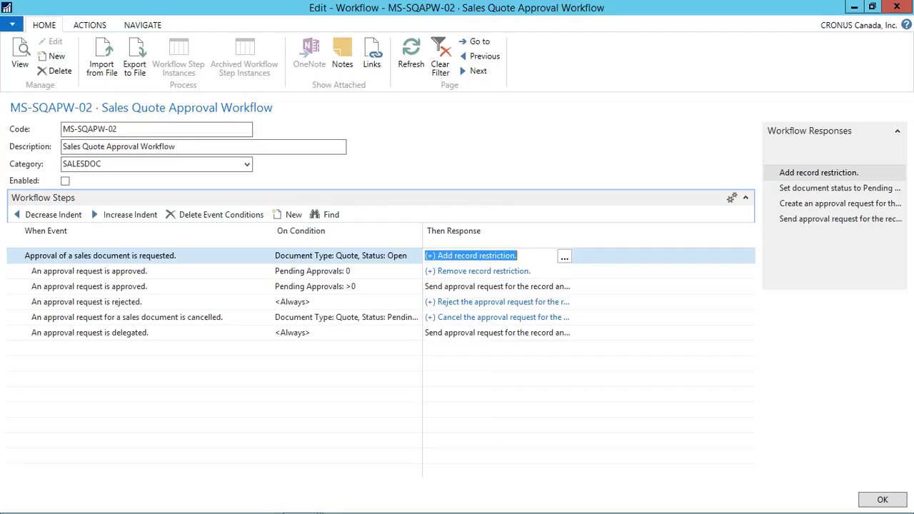
Step: Enable workflow MS-SQAPW-02 and close it back to the Workflows list
left_click(478, 270)
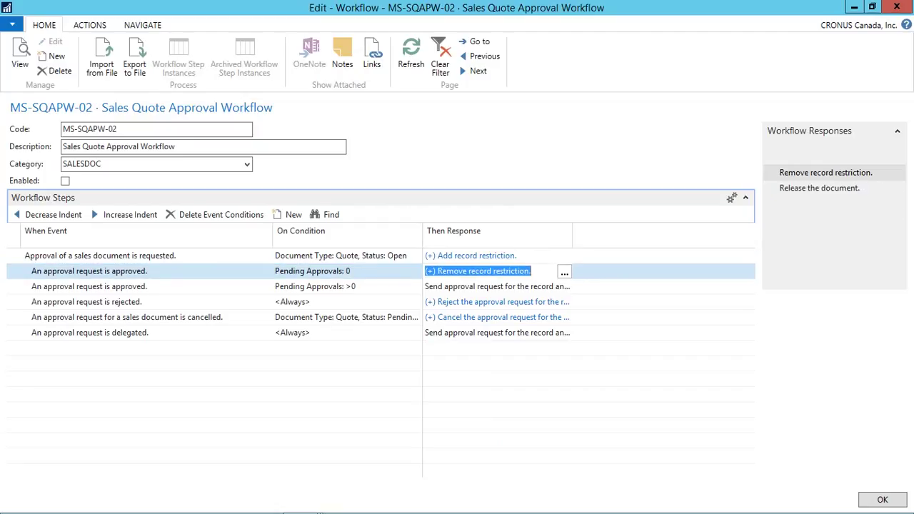
left_click(65, 181)
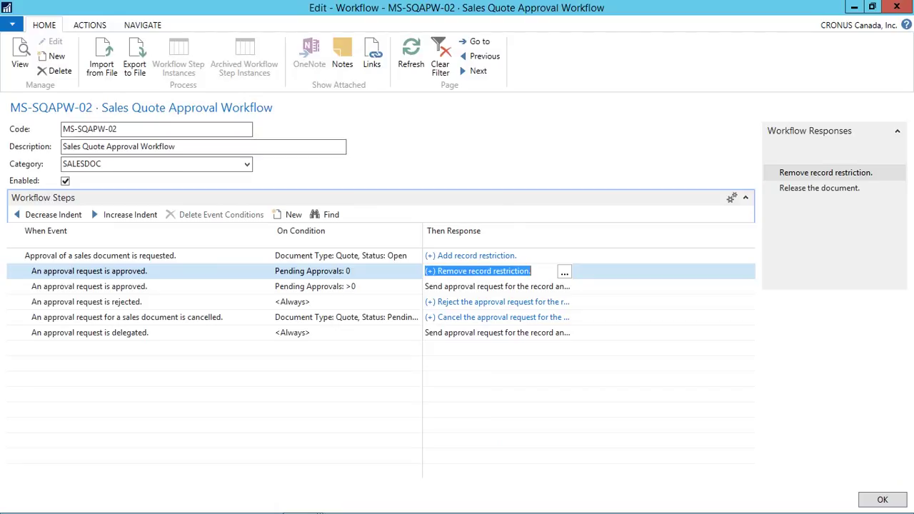
key("Escape")
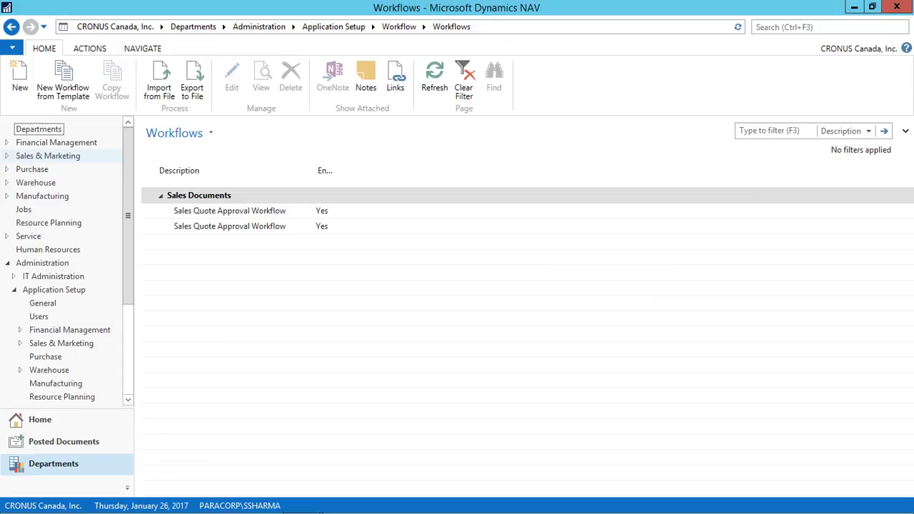
Step: Open Sales Quotes and create a new quote with an assigned number
key("ctrl+F3")
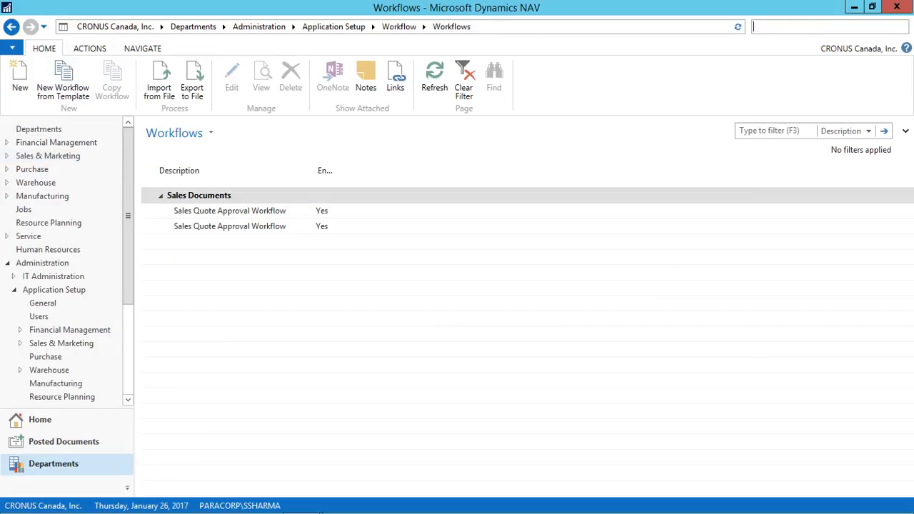
type("sales quote")
key("Return")
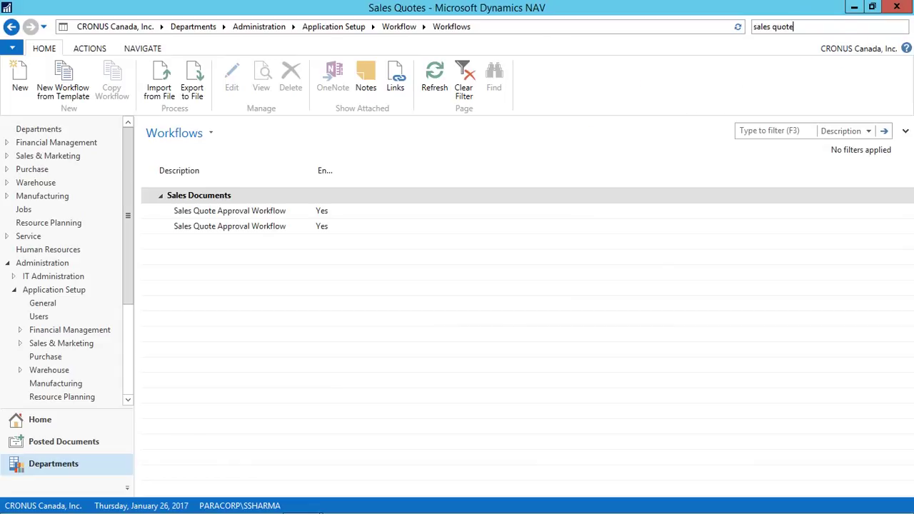
key("ctrl+n")
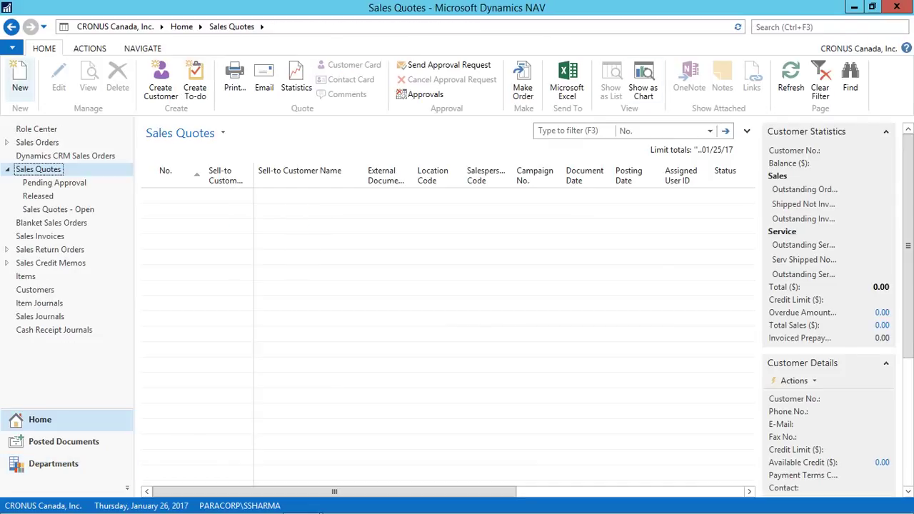
left_click(205, 170)
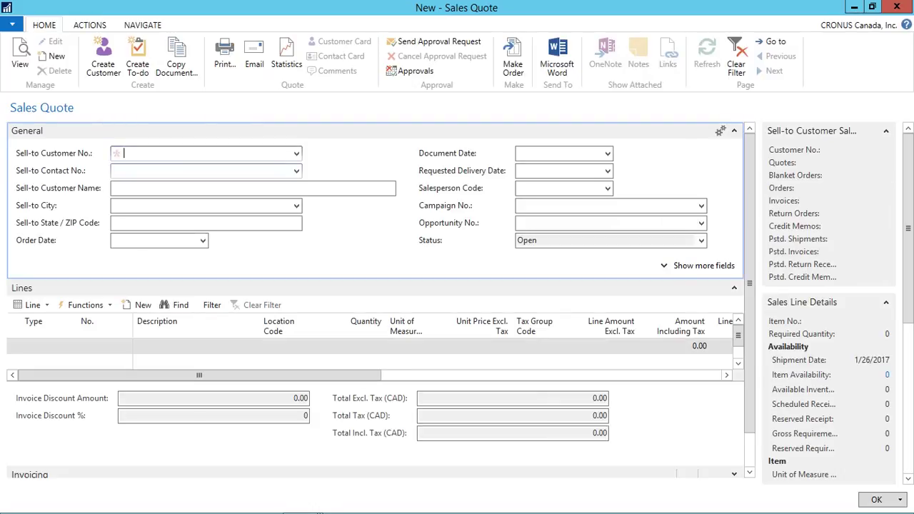
Step: Set customer Elkhorn Airport, requested delivery date 1/26/2017 and salesperson PS on quote 1005
key("shift+Tab")
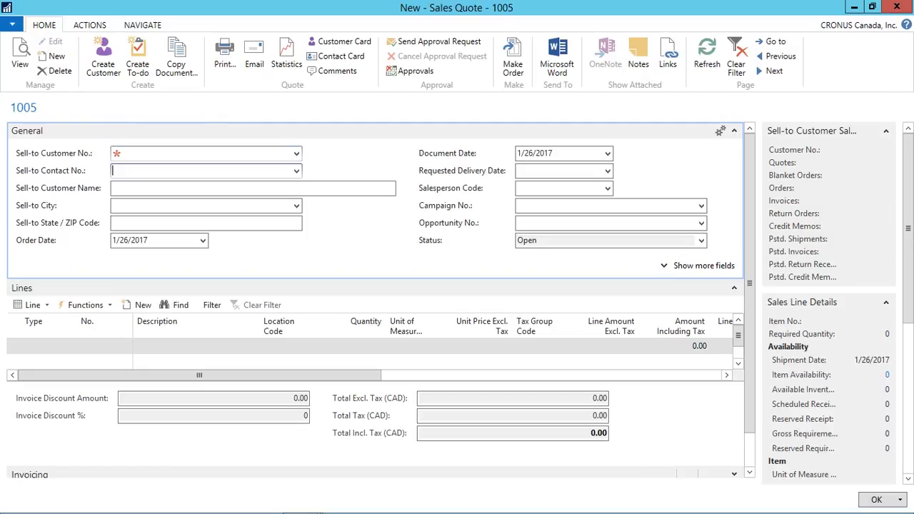
key("F4")
key("Down")
key("Down")
key("Down")
key("Down")
key("Return")
key("Return")
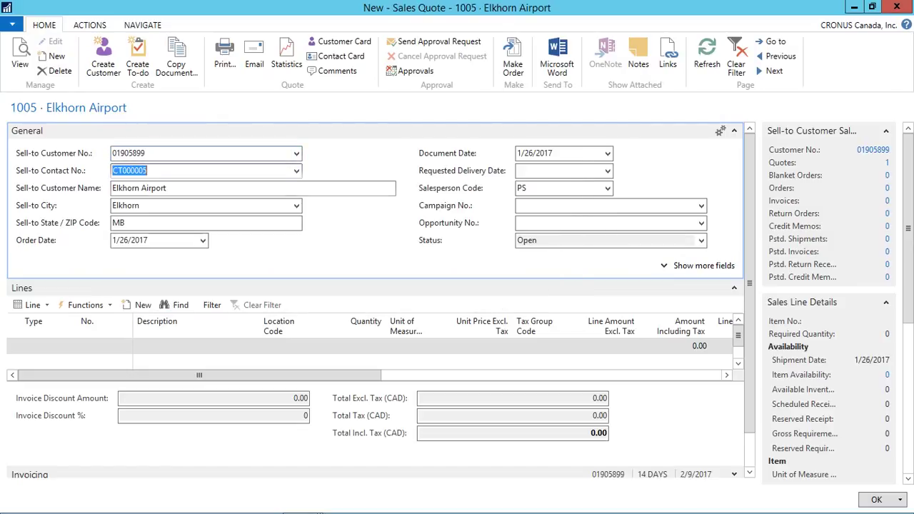
key("Return")
key("ctrl+c")
key("Return")
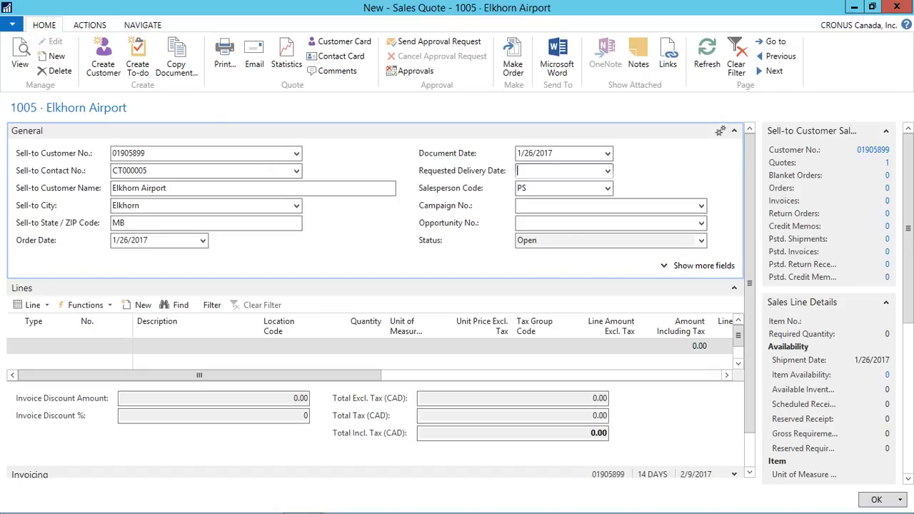
key("ctrl+v")
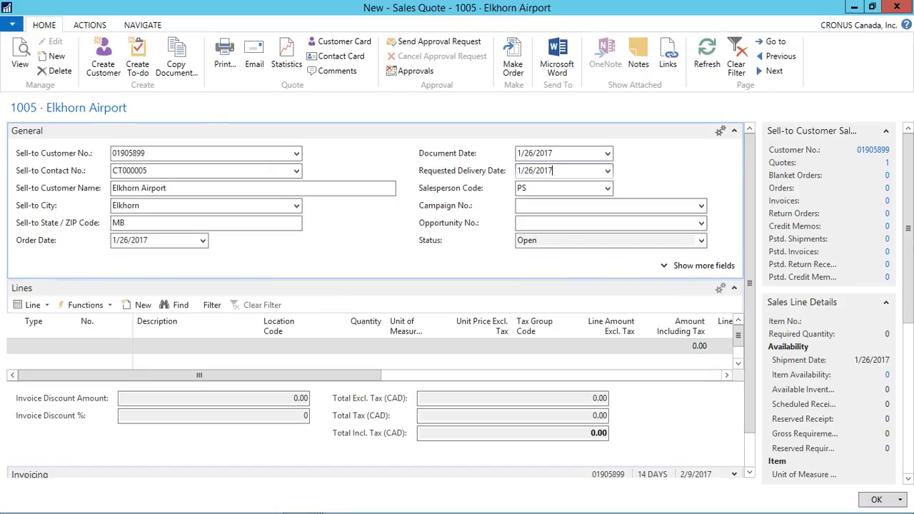
key("Return")
key("Return")
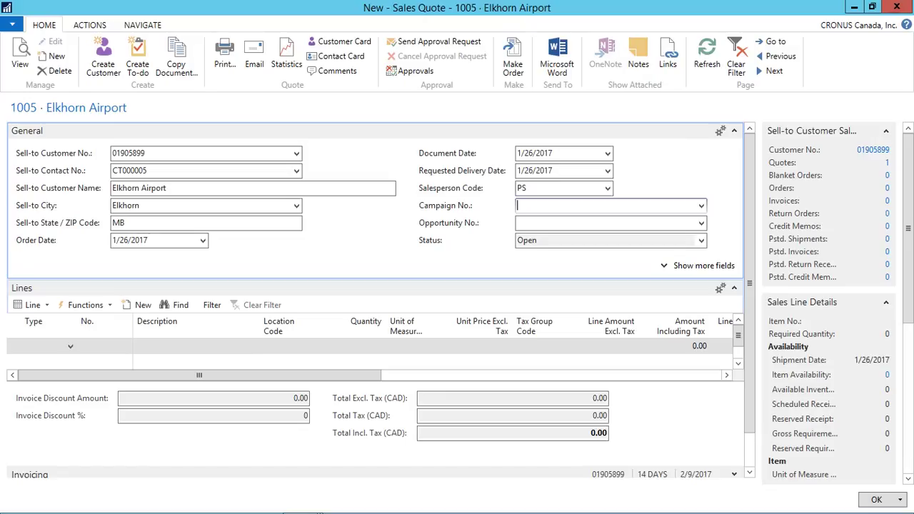
key("Return")
Step: Enter Campaign No. 123, then clear it after the invalid-value error
left_click(610, 205)
type("123")
key("Return")
key("shift+Tab")
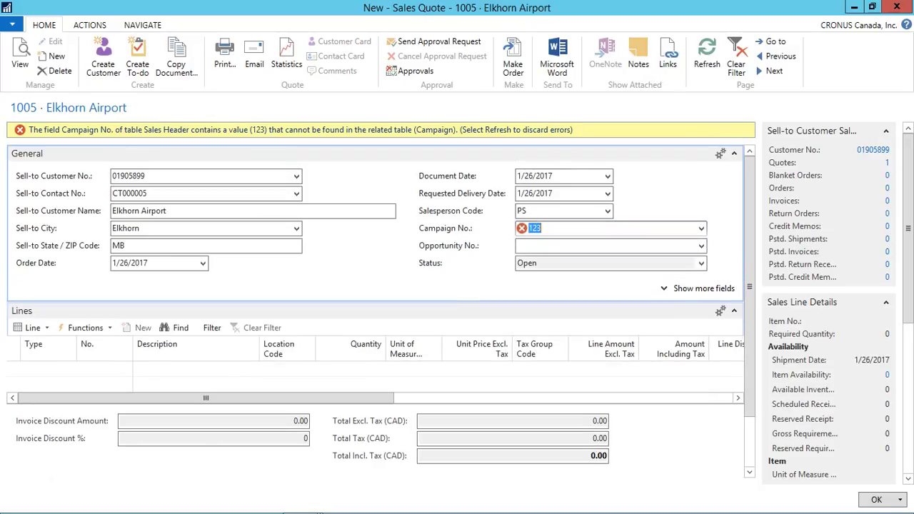
key("Delete")
left_click(42, 368)
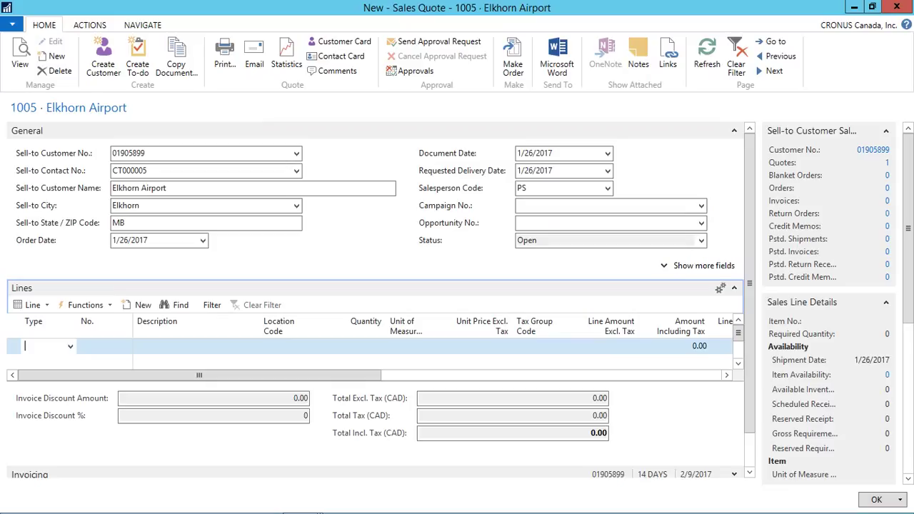
Step: Add an Item line for item 1100 (Front Wheel), quantity 10, line discount 12%
left_click(70, 346)
key("Down")
key("Down")
key("Return")
key("Tab")
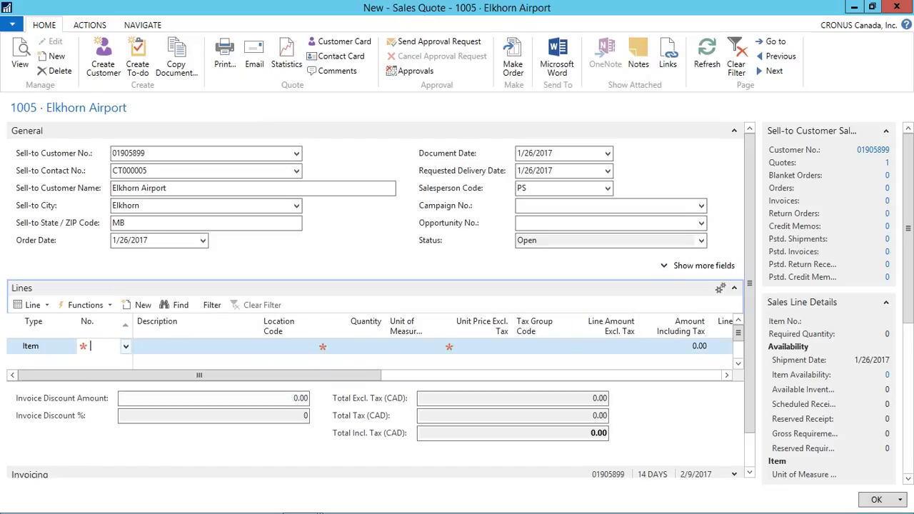
key("F4")
key("Escape")
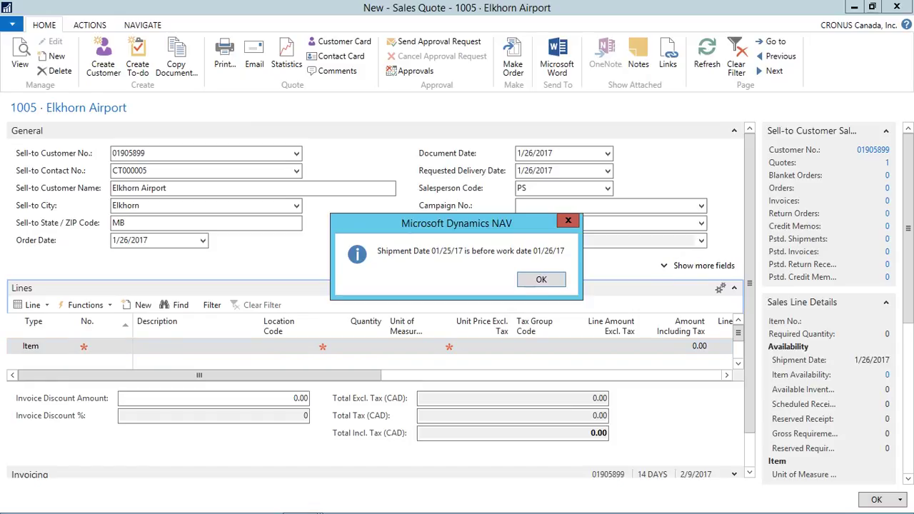
key("Return")
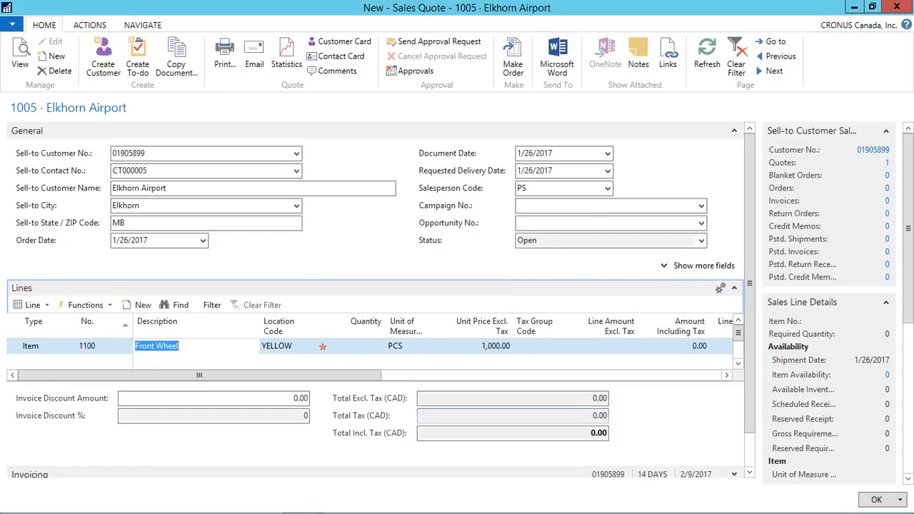
key("Tab")
key("Tab")
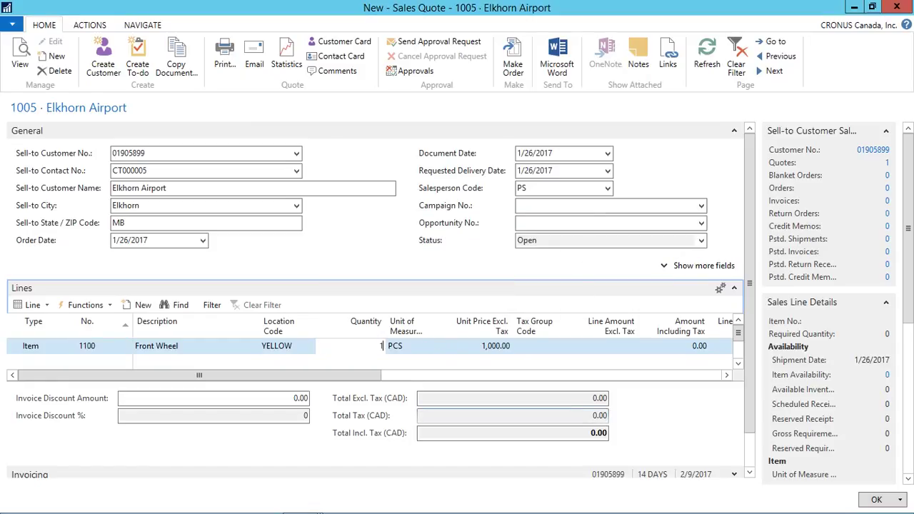
key("Tab")
key("Tab")
key("Tab")
key("Tab")
key("Tab")
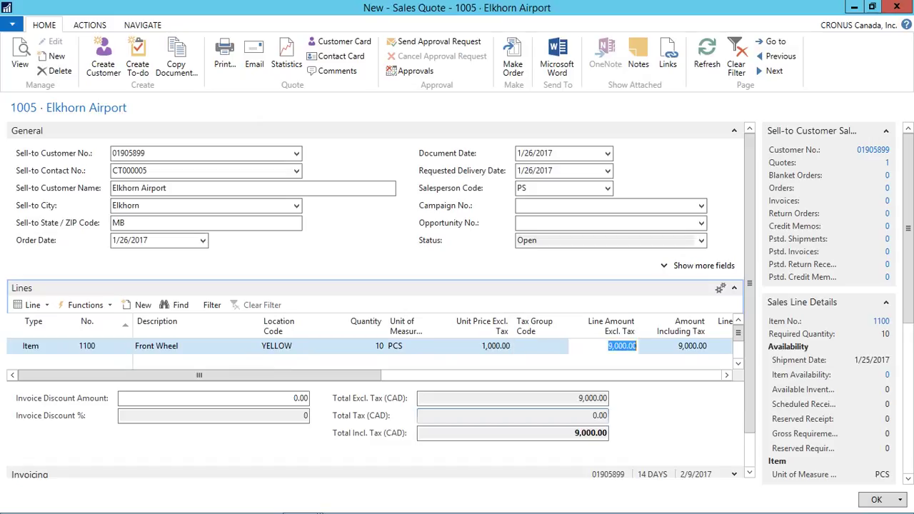
type("12")
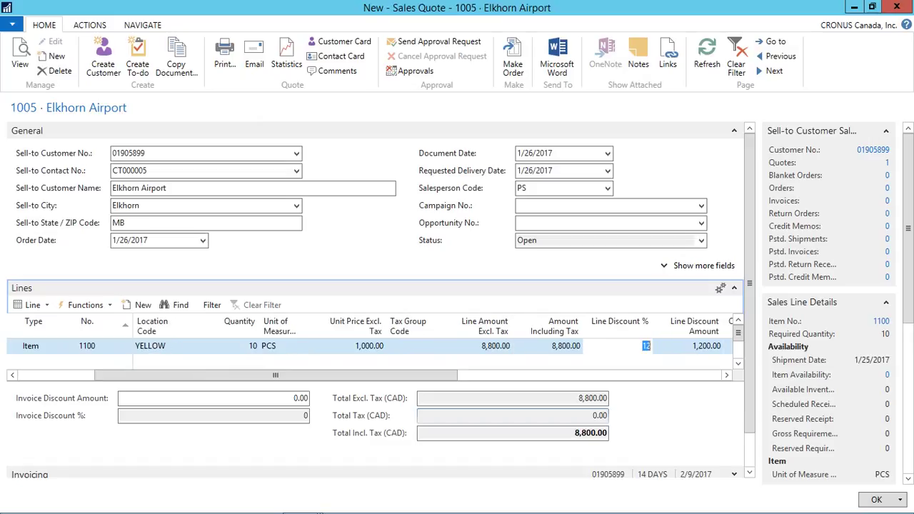
left_click_drag(276, 375, 455, 375)
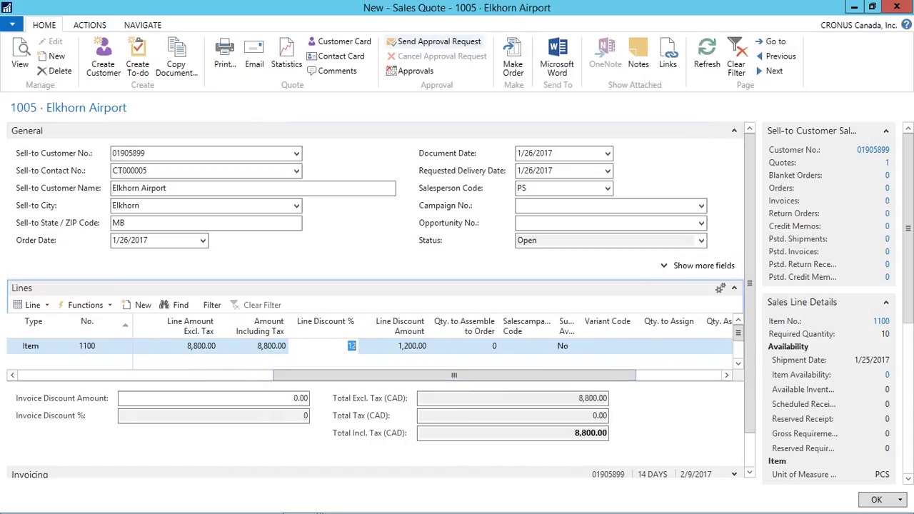
Step: Send quote 1005 for approval and close the quote card
left_click(435, 41)
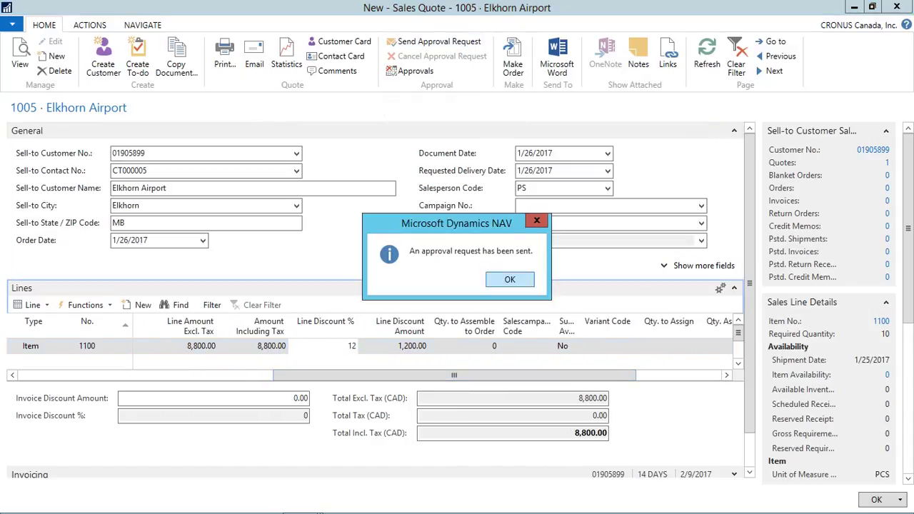
key("Return")
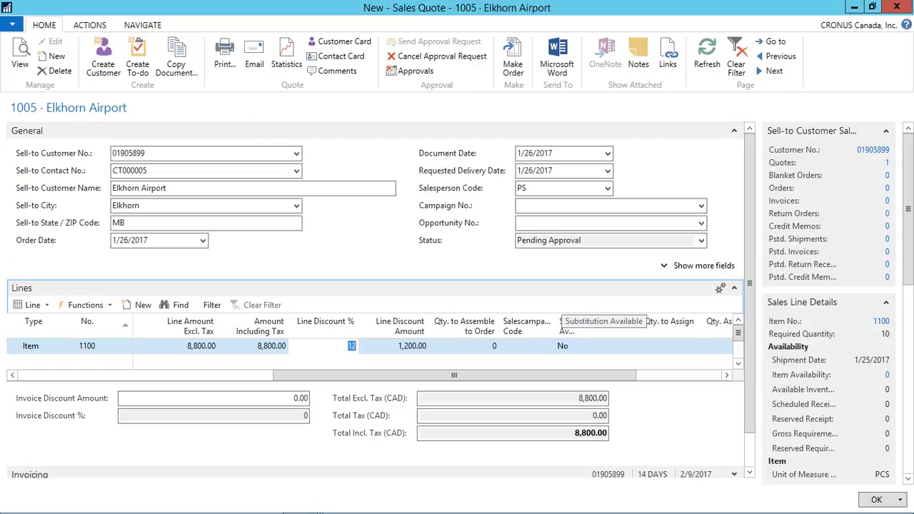
key("Escape")
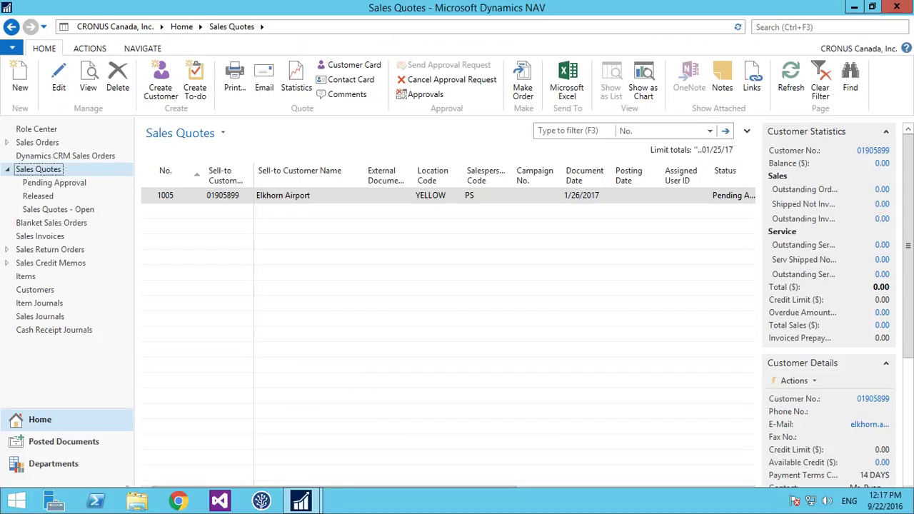
Step: From the Sales Order Processor, search 'document approval' and open its Approval Entries list
mouse_move(301, 500)
left_click(375, 428)
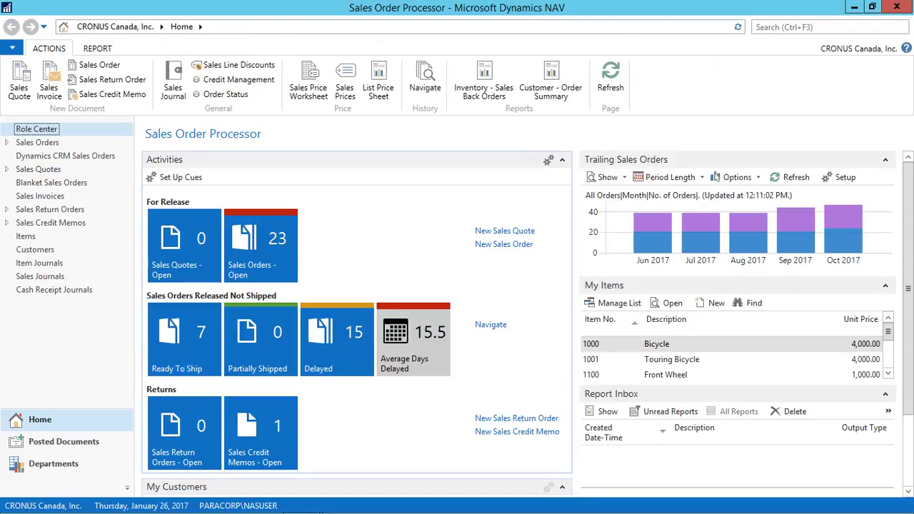
key("ctrl+F3")
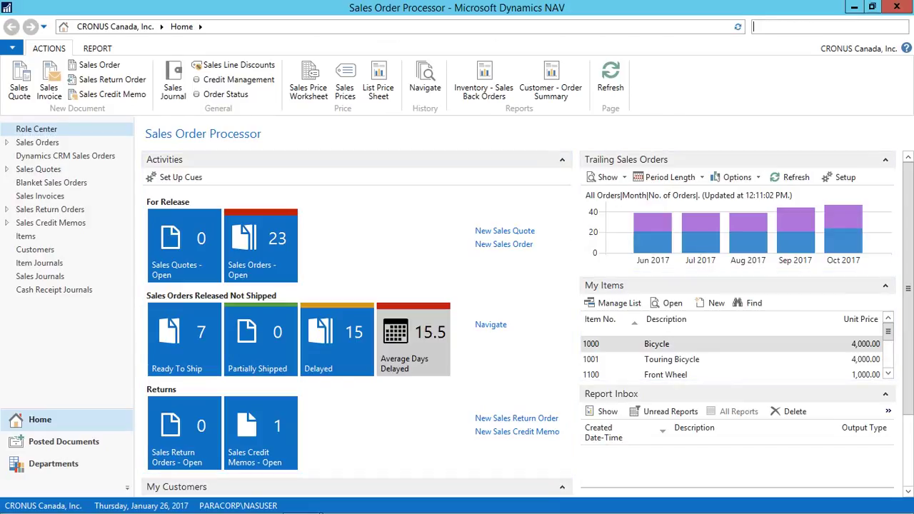
type("document approval")
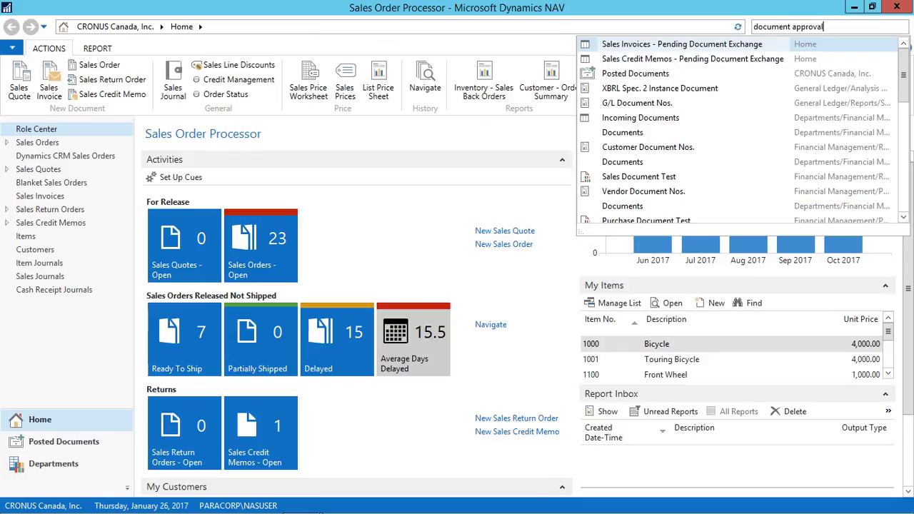
key("Return")
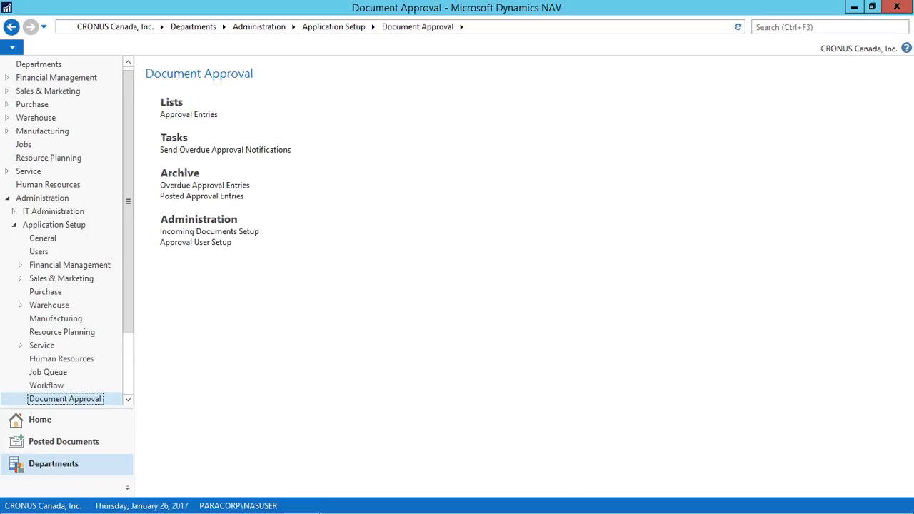
left_click(189, 114)
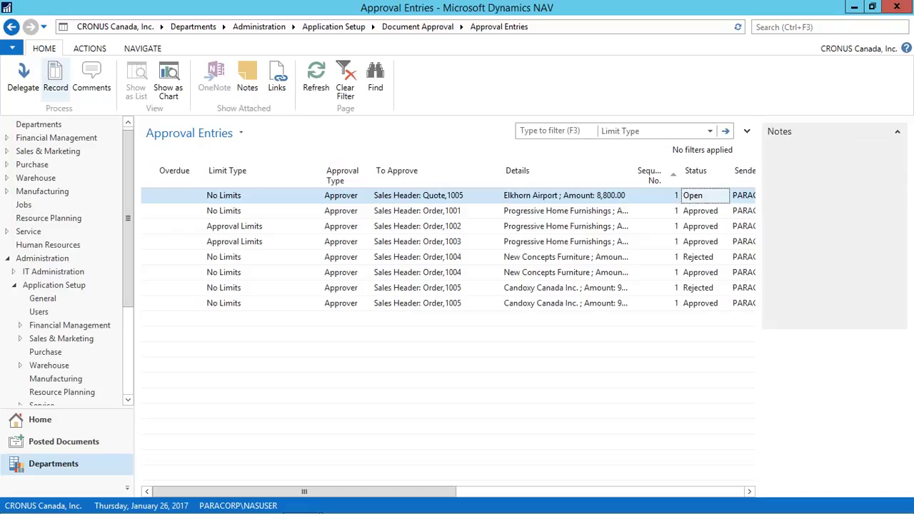
Step: Open quote 1005 from its approval entry and inspect the 12% line discount
left_click(55, 79)
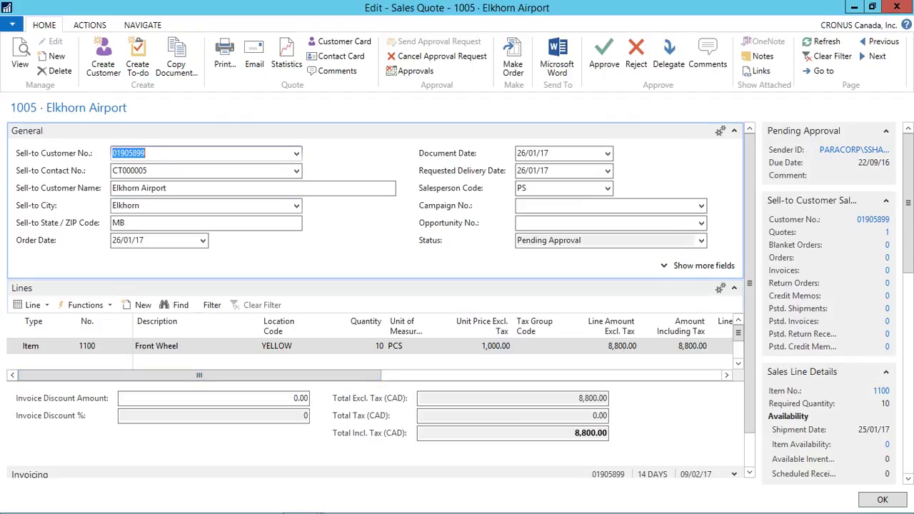
left_click_drag(200, 375, 414, 375)
left_click(415, 345)
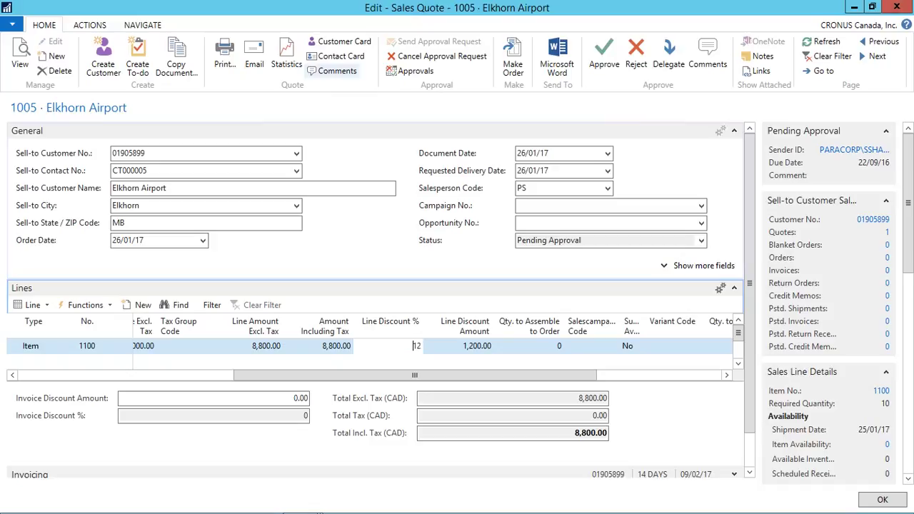
Step: Add the comment 'reduce the discount to 10 %' to quote 1005 and reject its approval request
left_click(332, 71)
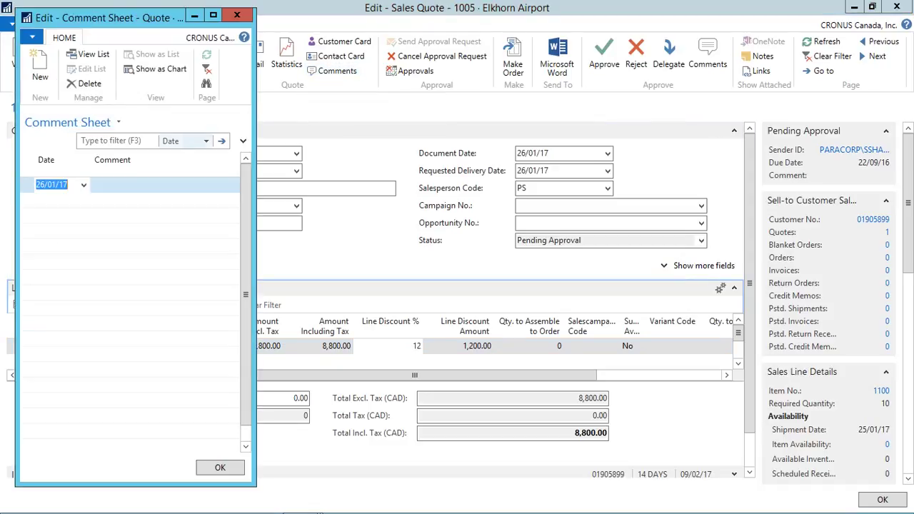
type("reduce ")
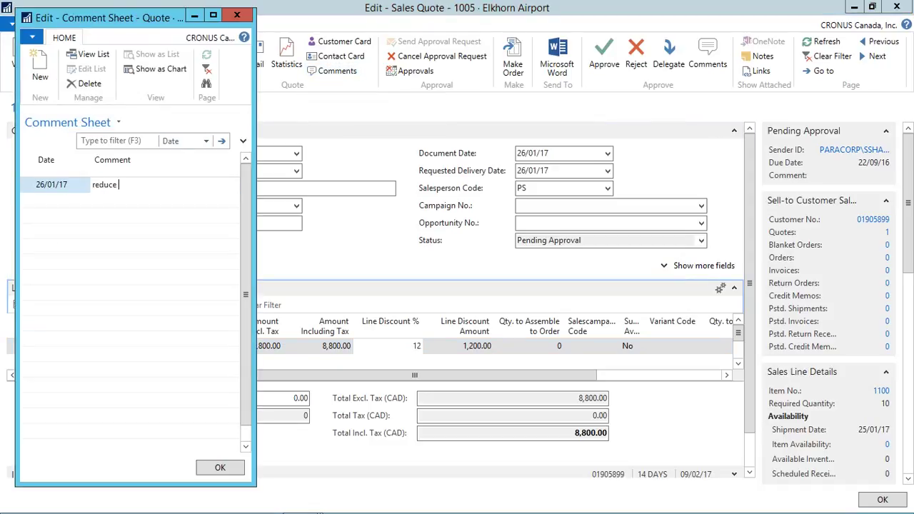
type("the dis")
key("BackSpace")
type("scount to 10 %")
left_click(220, 467)
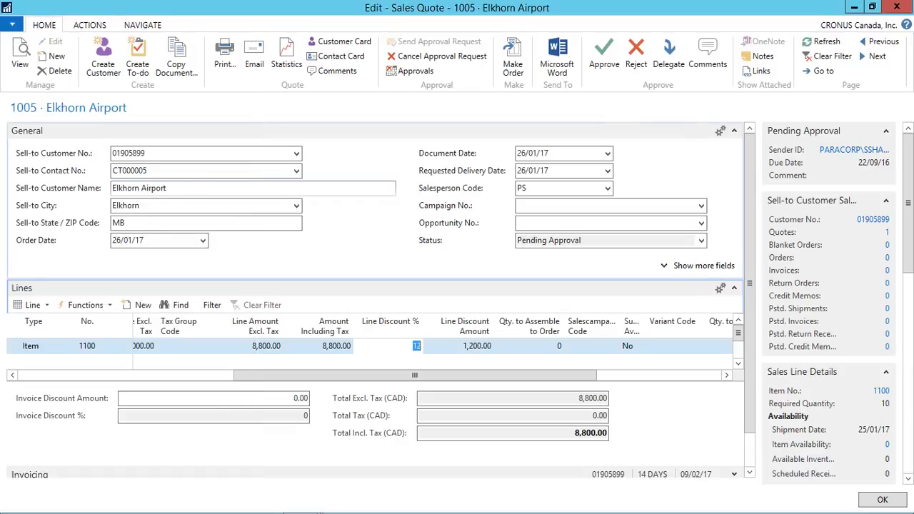
left_click(636, 57)
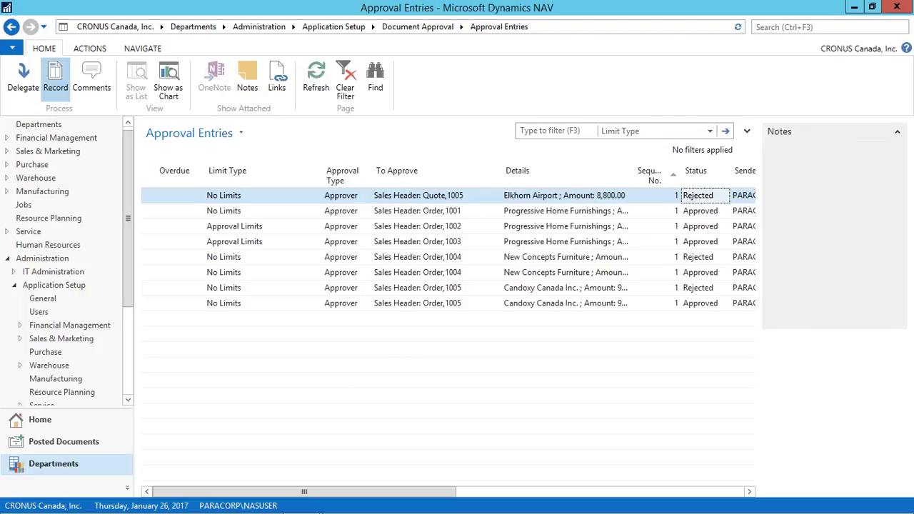
Step: Try making rejected quote 1005 into an order, dismiss the approval error, and return to Sales Quotes
left_click(56, 77)
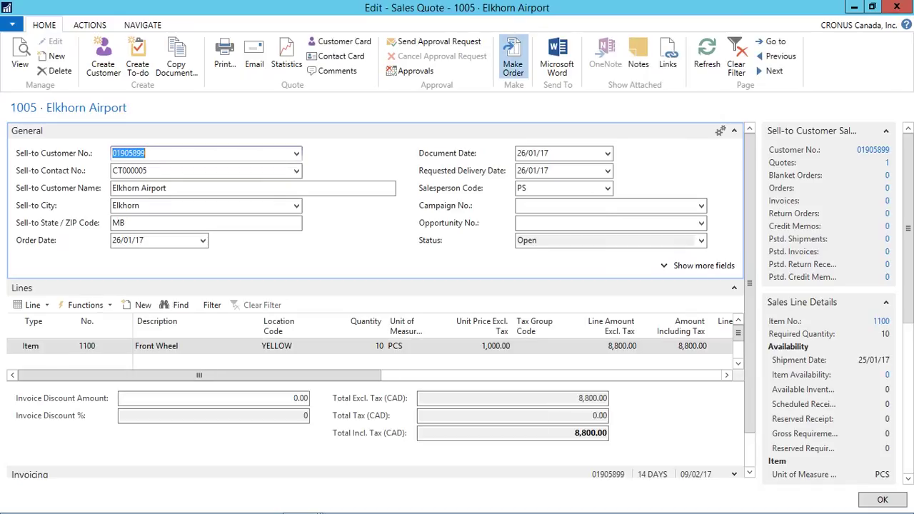
left_click(513, 63)
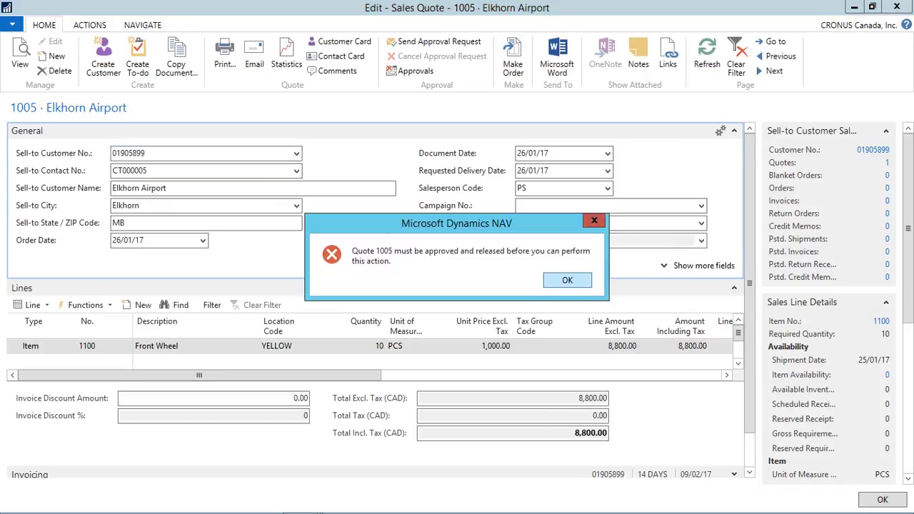
key("Return")
key("Escape")
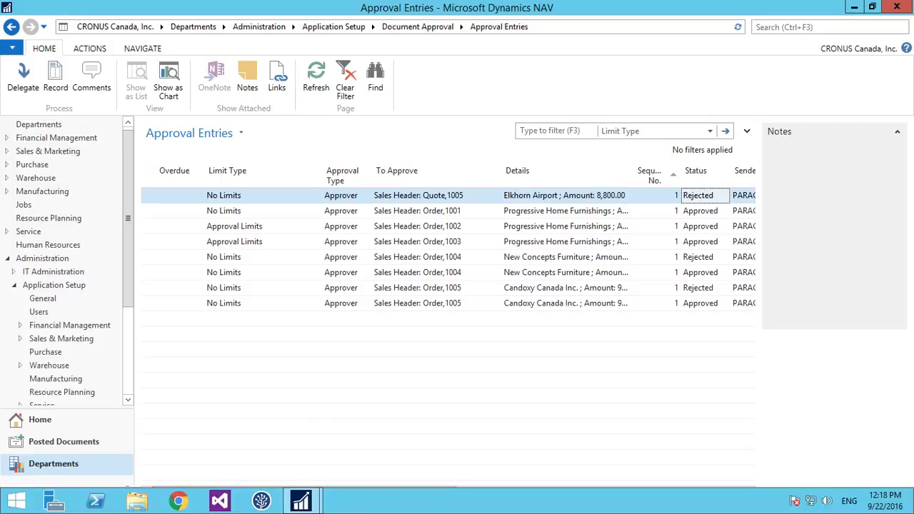
mouse_move(300, 502)
left_click(235, 422)
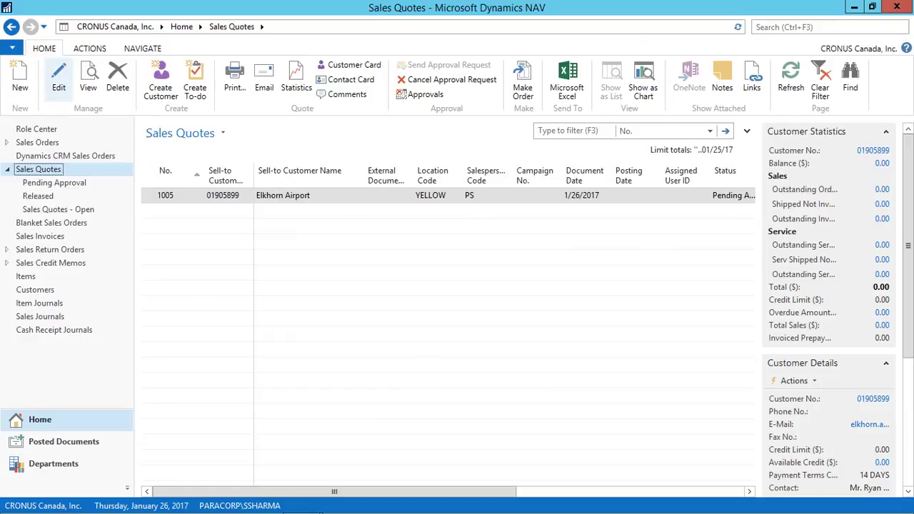
Step: Open quote 1005 and read the rejection comment 'reduce the discount to 10 %'
left_click(59, 79)
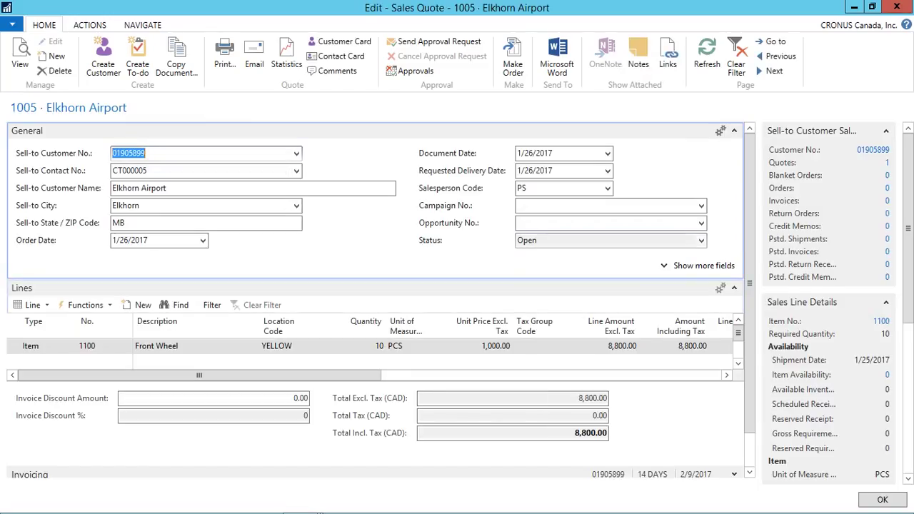
left_click(333, 70)
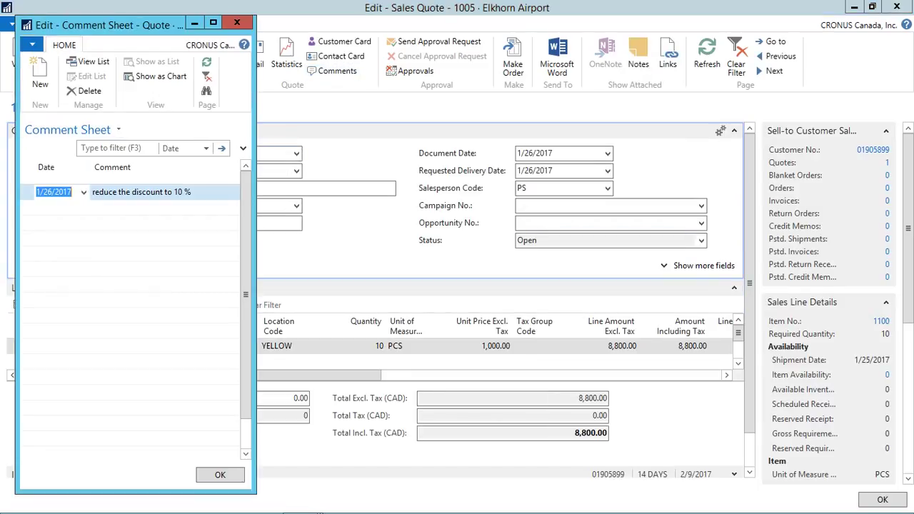
left_click(154, 192)
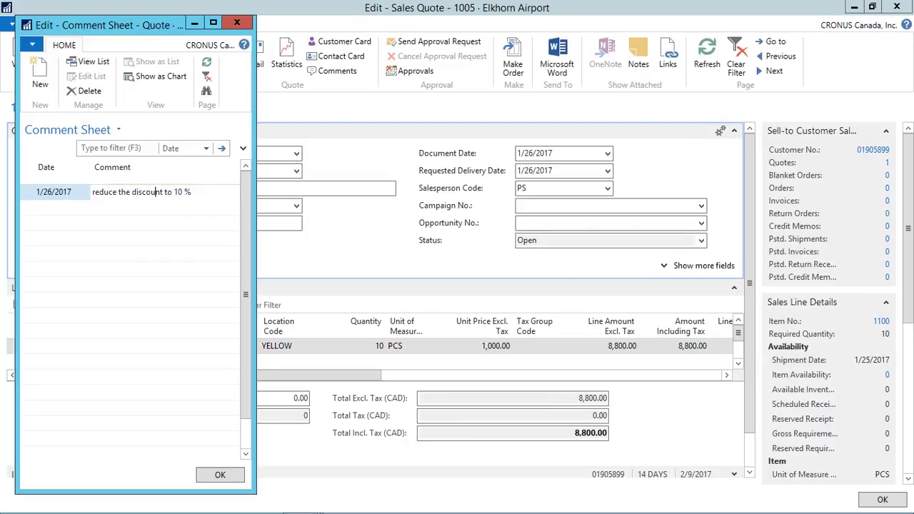
triple_click(154, 192)
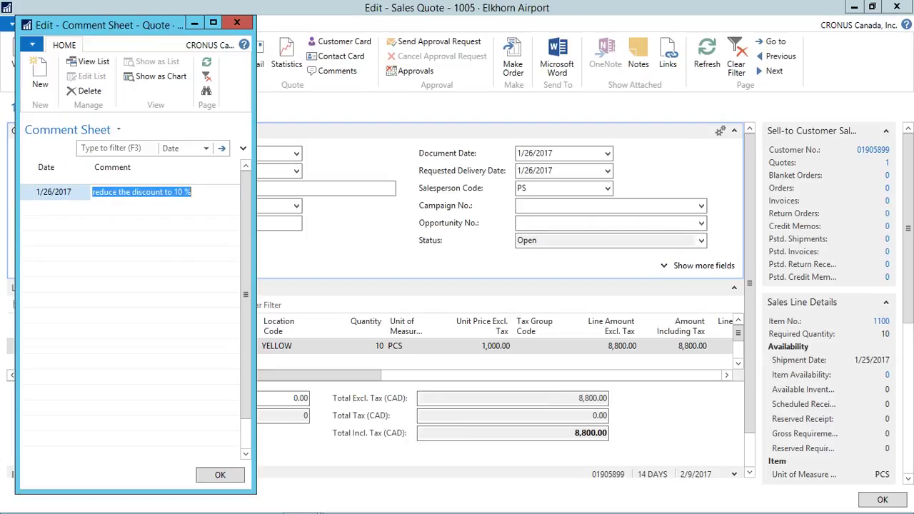
key("Escape")
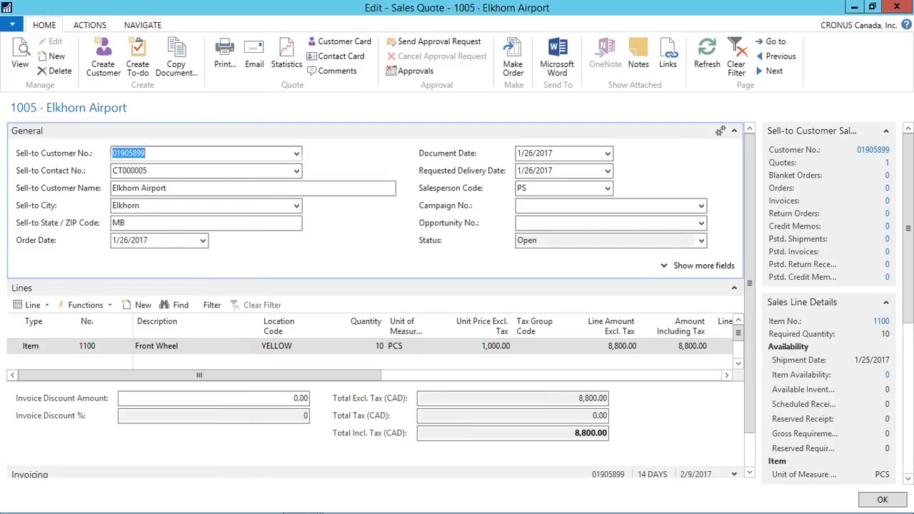
Step: Change the line discount to 10%, bringing the quote total to 9,000.00
left_click_drag(200, 375, 339, 375)
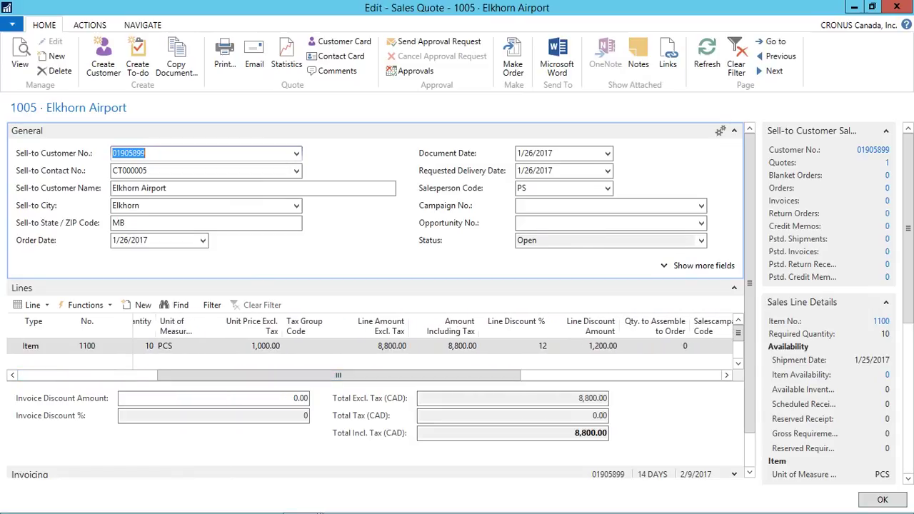
left_click(543, 346)
type("10")
key("Tab")
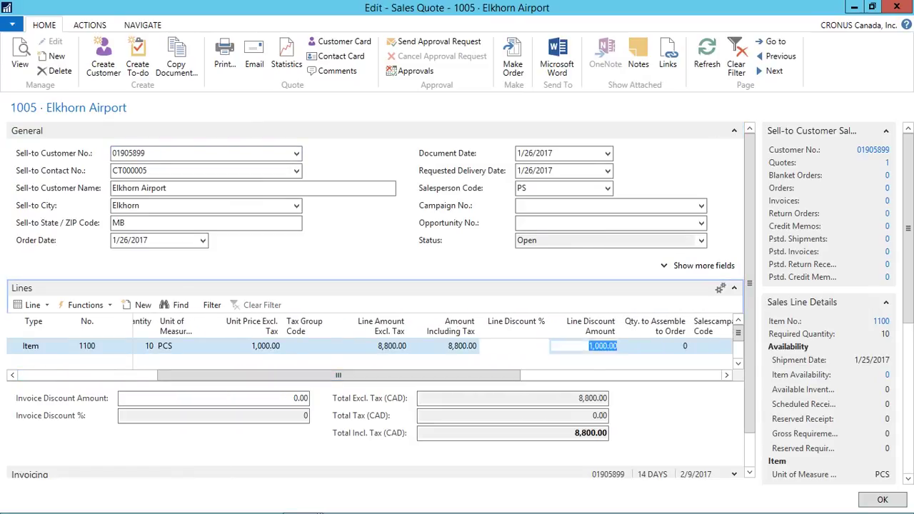
key("shift+Tab")
left_click(590, 432)
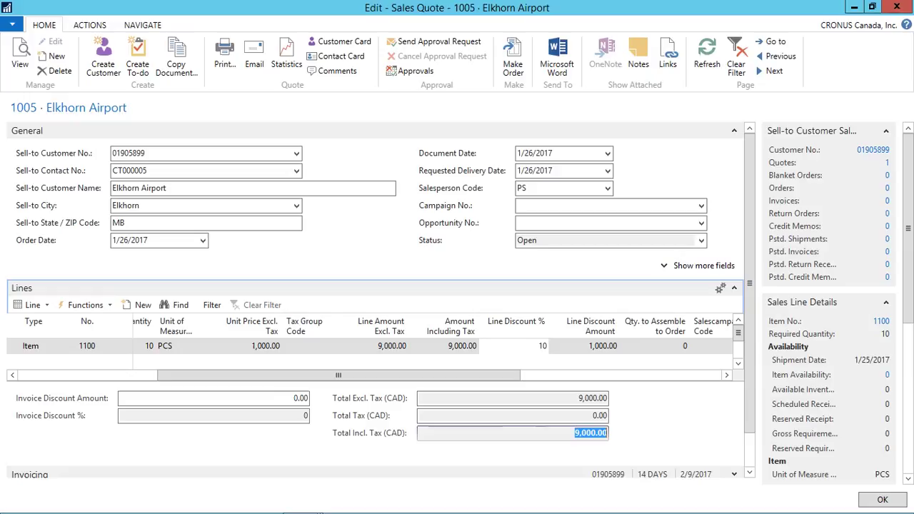
Step: Resend quote 1005 for approval and close the quote card
left_click(439, 41)
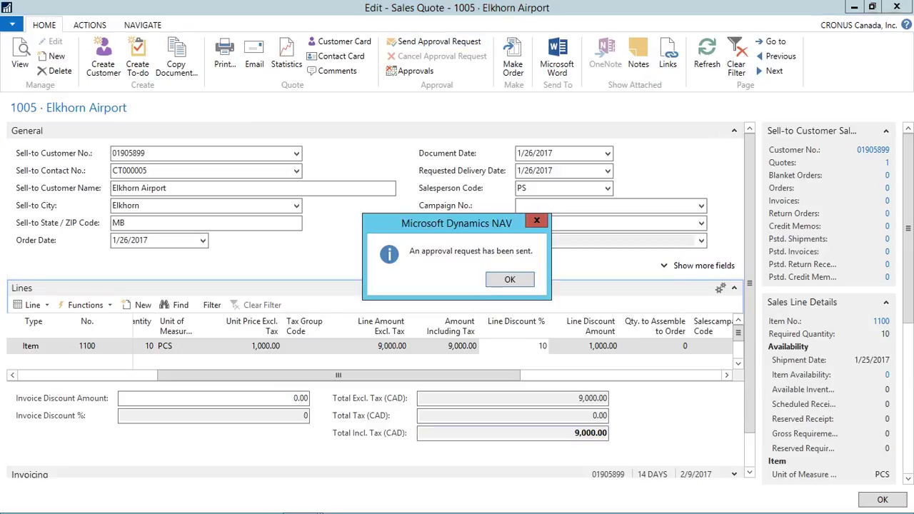
key("Return")
key("Escape")
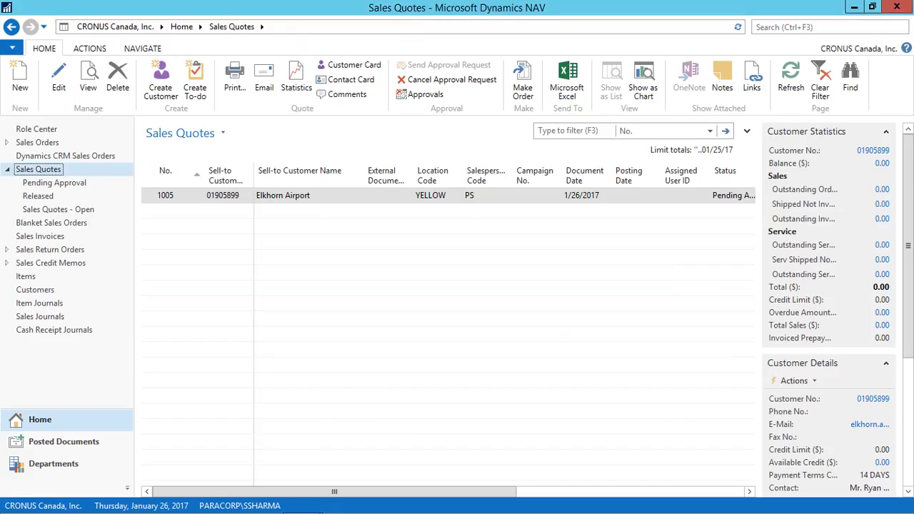
Step: Open the new 9,000.00 approval entry for quote 1005, confirm the 10% discount, and approve it
mouse_move(301, 502)
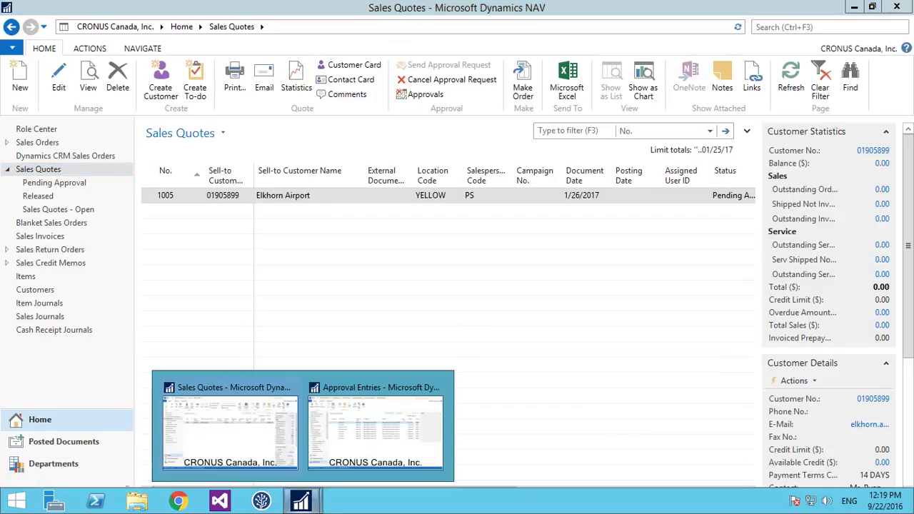
left_click(373, 428)
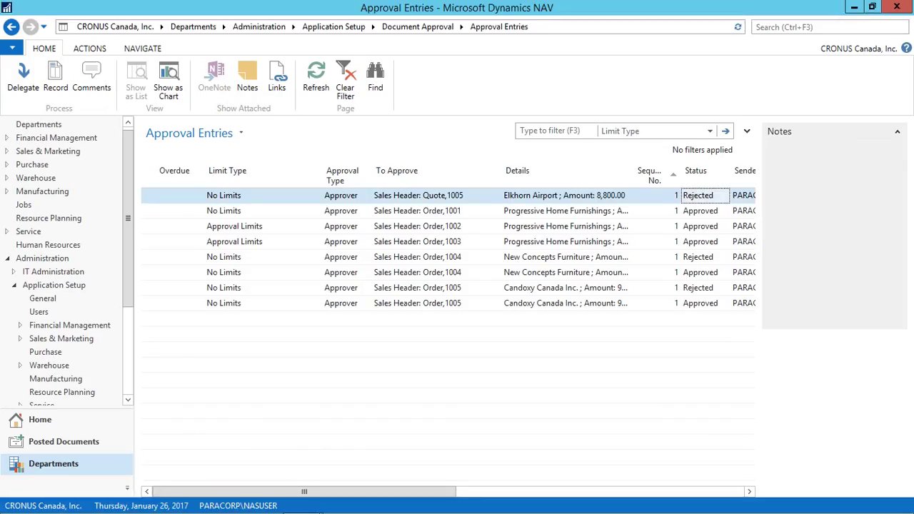
left_click(565, 210)
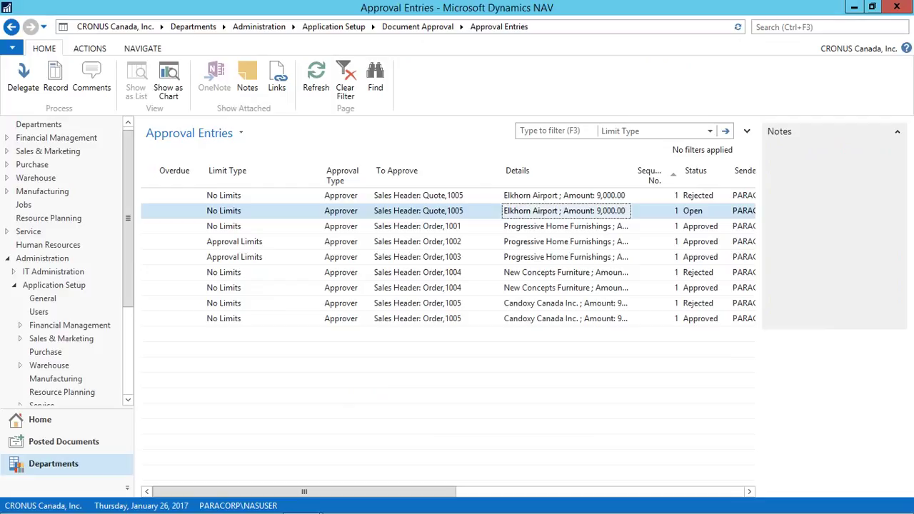
left_click(56, 77)
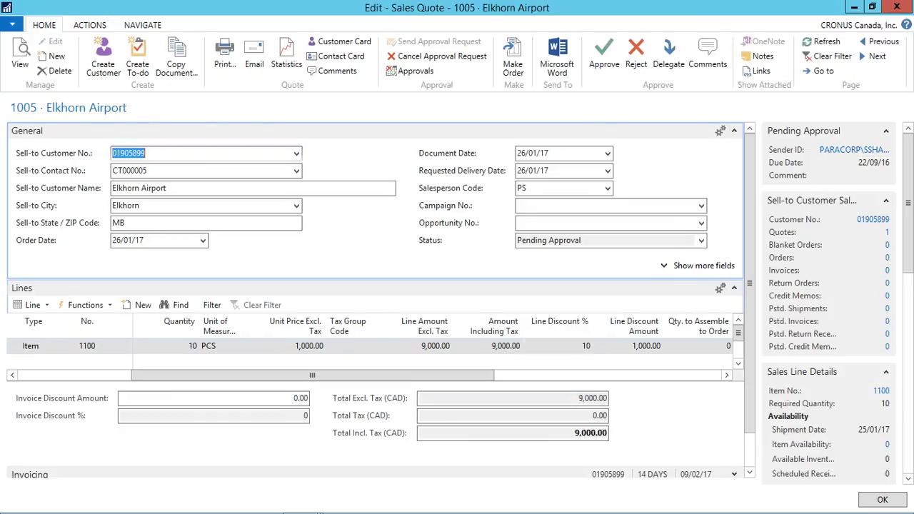
left_click(583, 346)
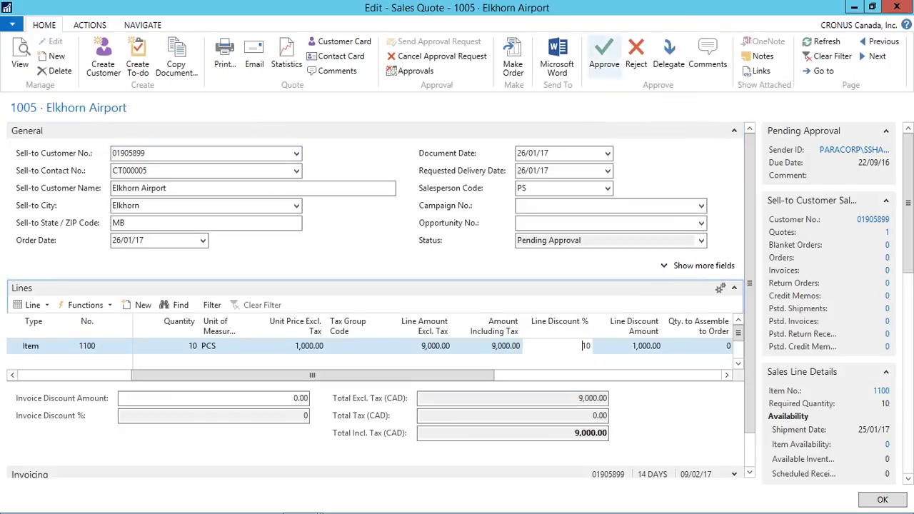
left_click(604, 57)
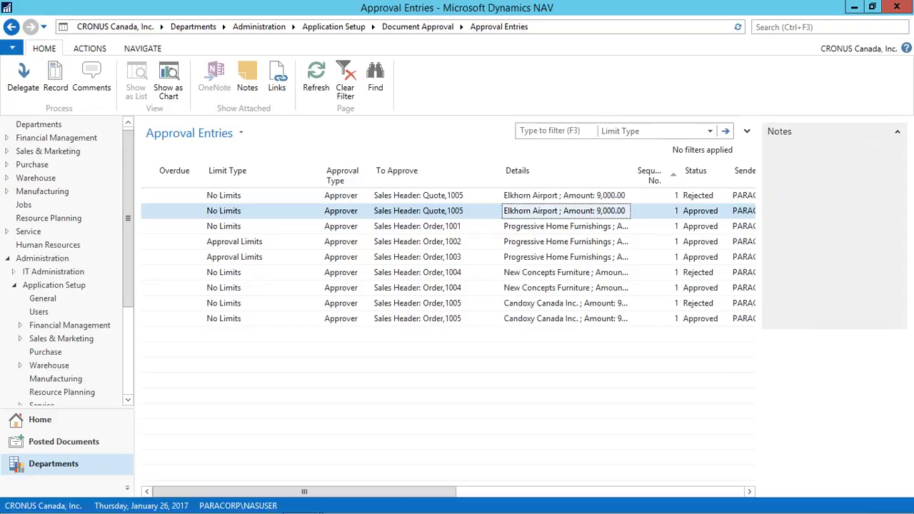
Step: Check quote 1005 is Released, then convert it into sales order 1006, accepting the availability warning
mouse_move(302, 502)
left_click(222, 429)
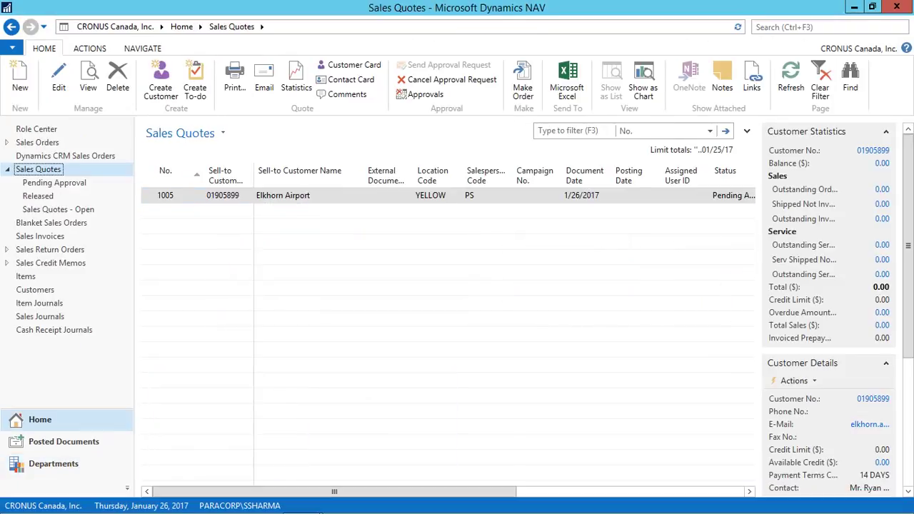
left_click(58, 75)
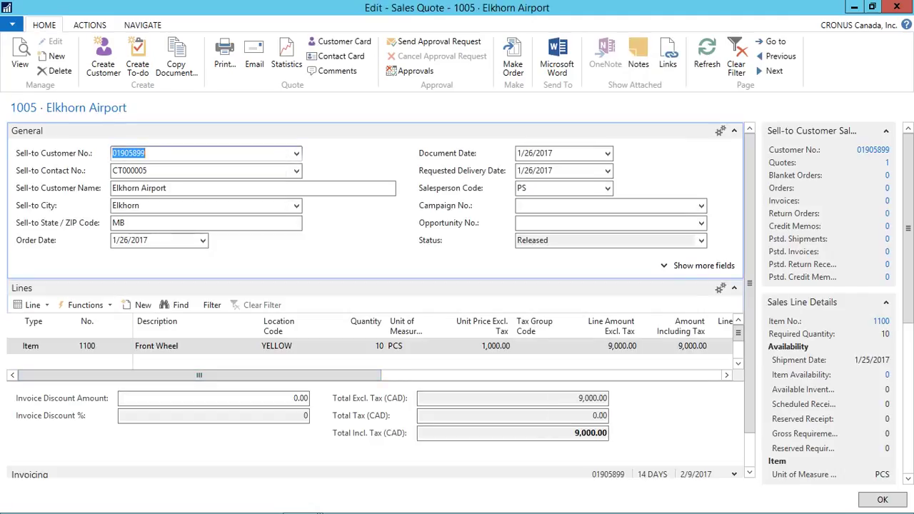
left_click(533, 240)
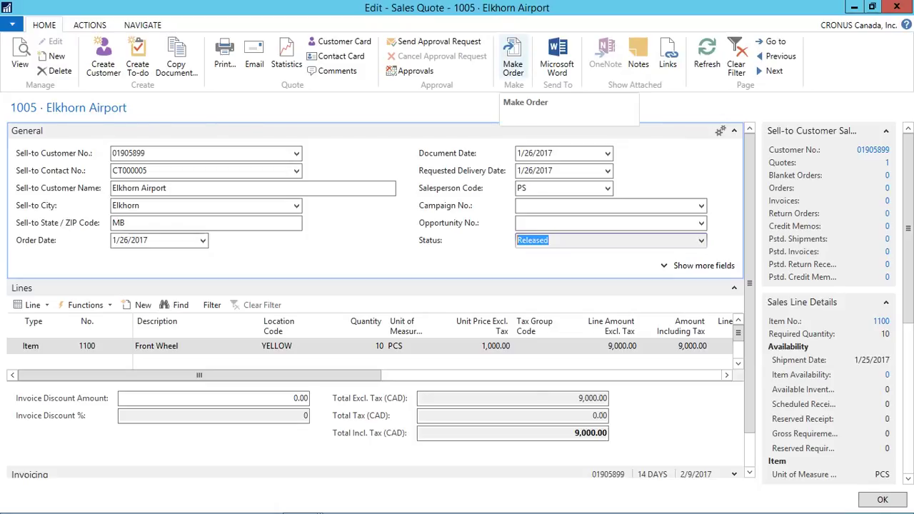
left_click(513, 61)
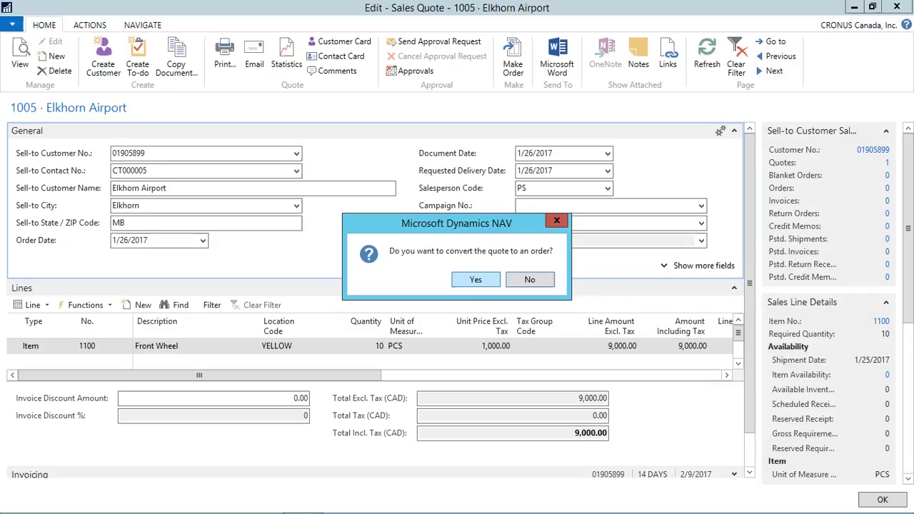
key("Return")
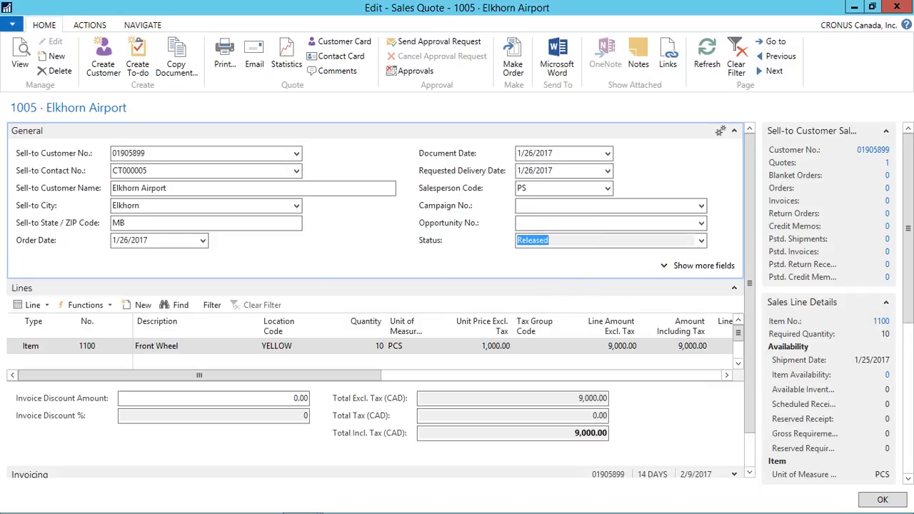
key("Return")
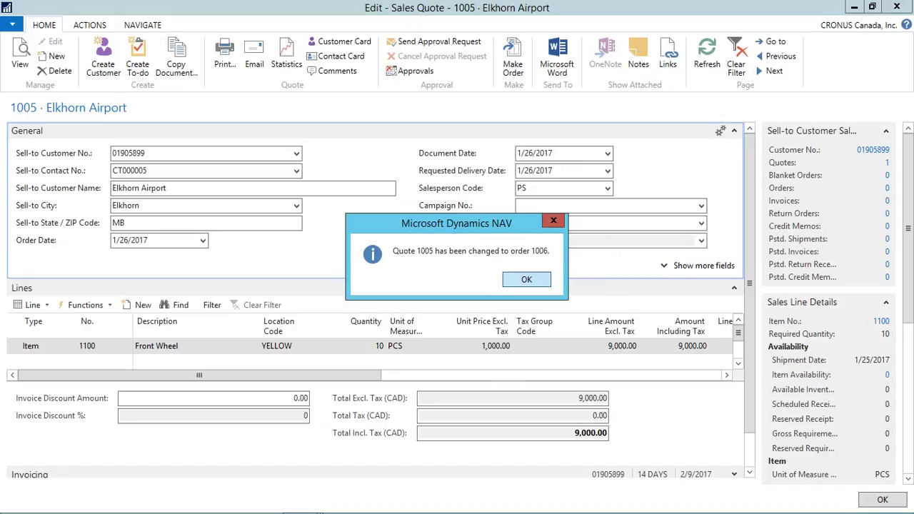
key("Return")
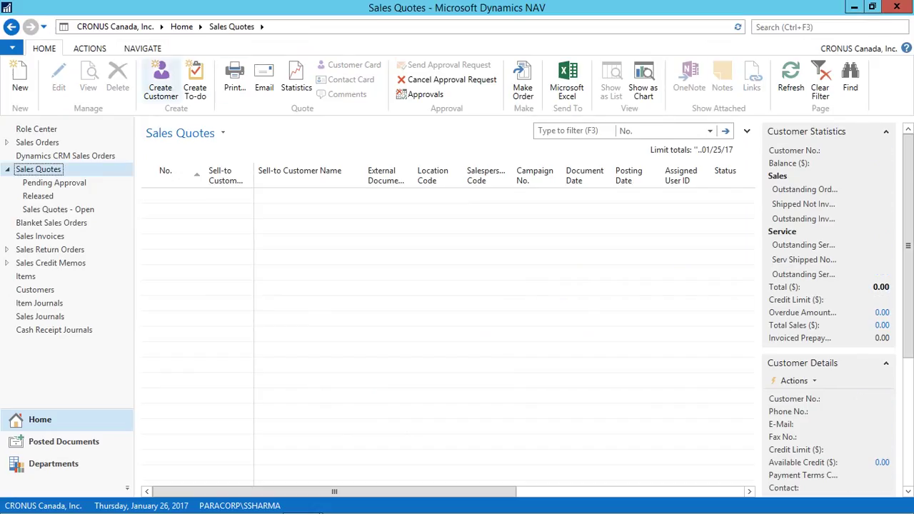
Step: Return to the Home role center, restore the NAV window, and exit Remote Desktop full screen
left_click(160, 26)
key("Return")
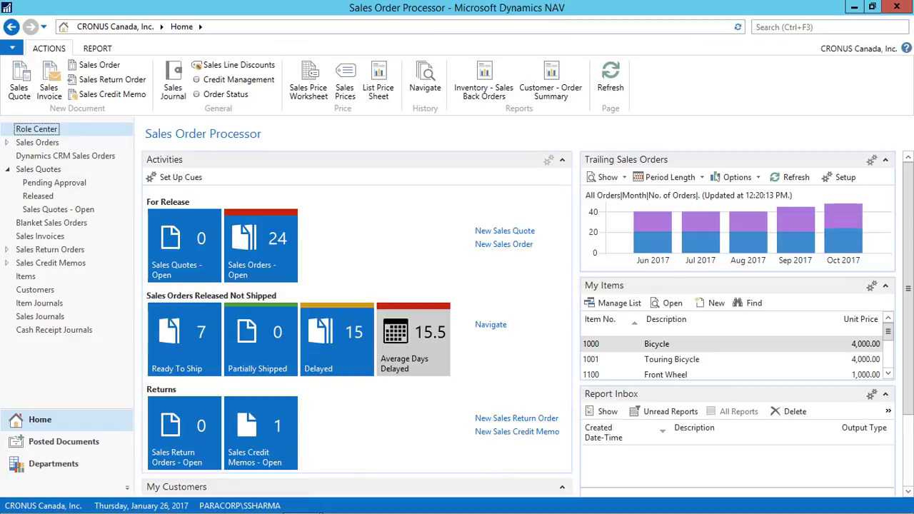
key("super+Down")
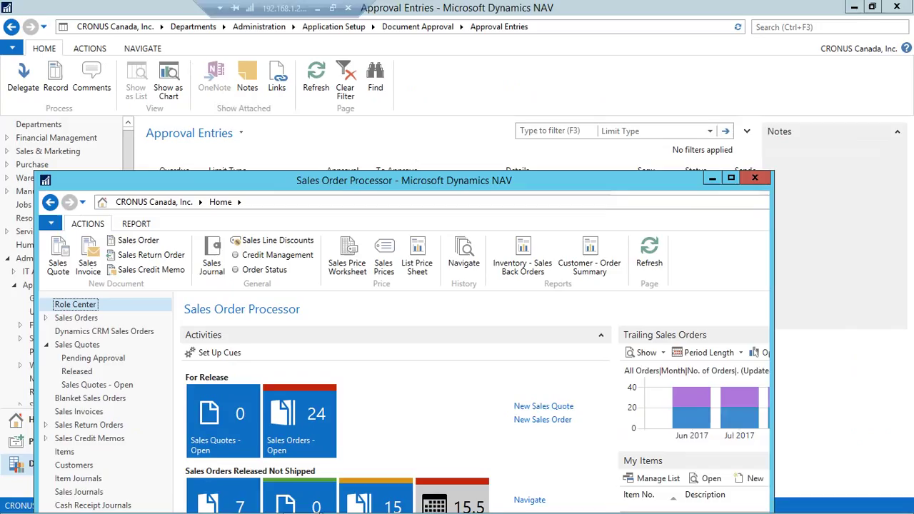
left_click(332, 8)
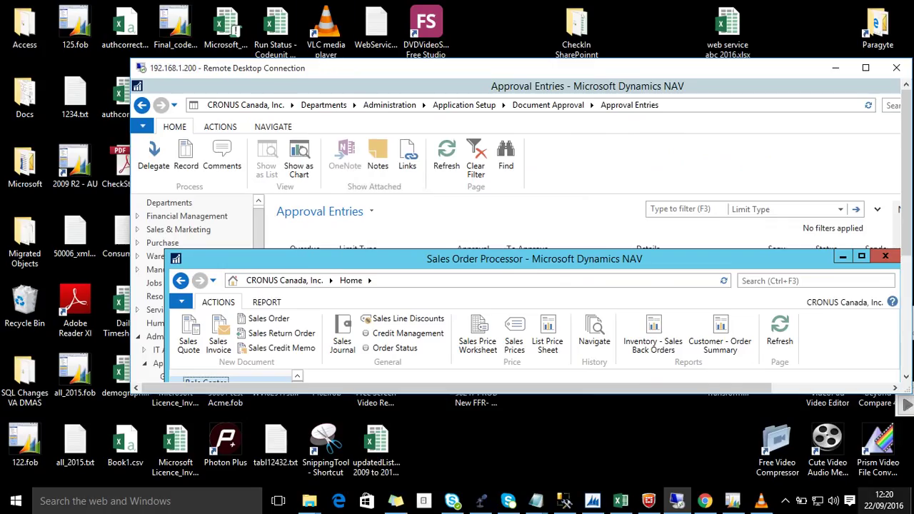